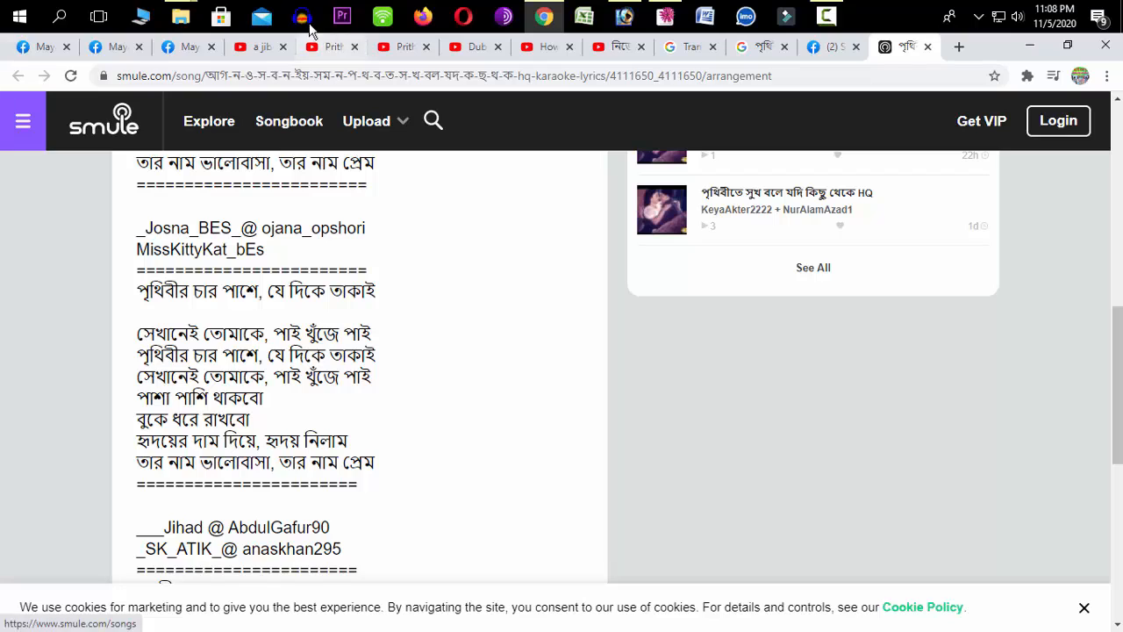
Step: Switch to Audacity and raise the playback volume slightly
{"action": "left_click", "coordinate": [303, 18]}
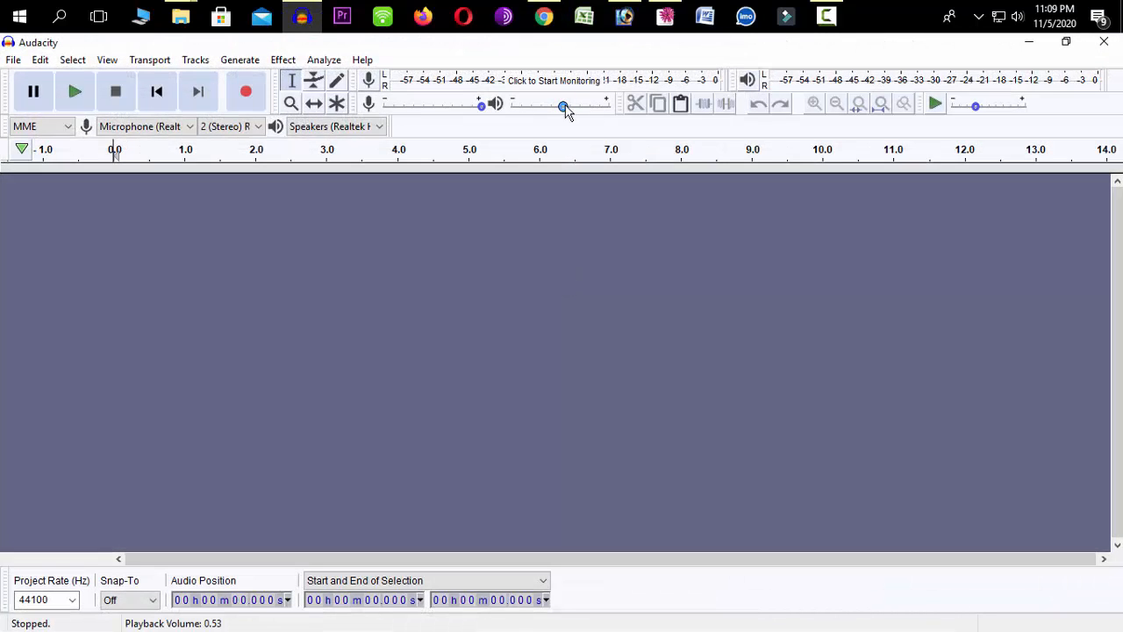
{"action": "left_click_drag", "start_coordinate": [561, 104], "coordinate": [582, 108]}
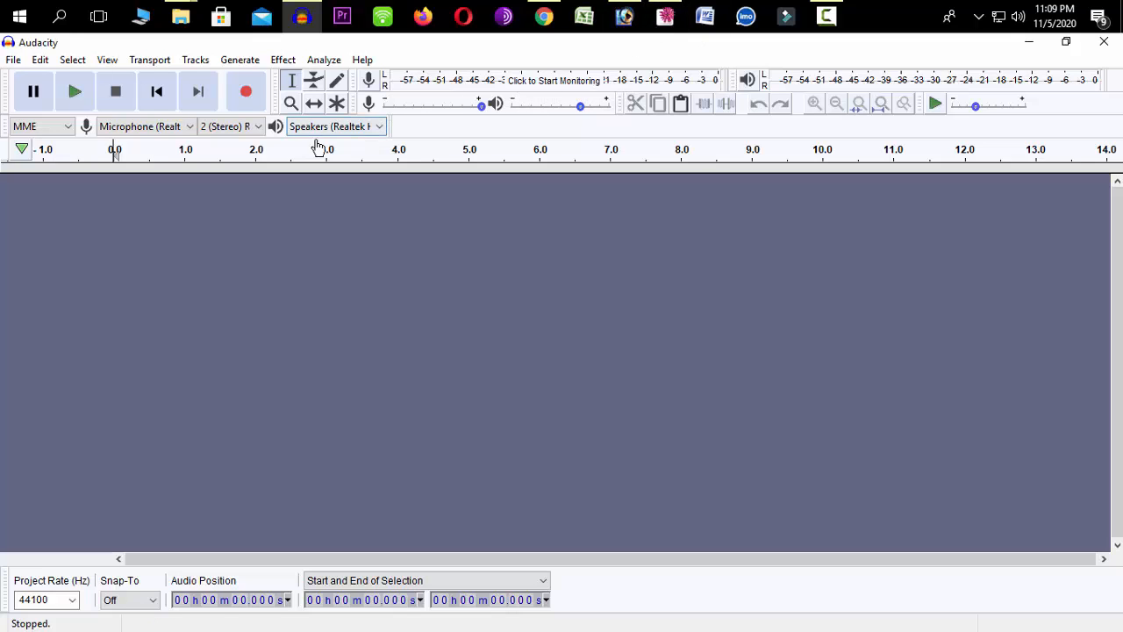
Step: Switch to the Smule page in Chrome and look through the remaining song lyrics
{"action": "left_click", "coordinate": [551, 25]}
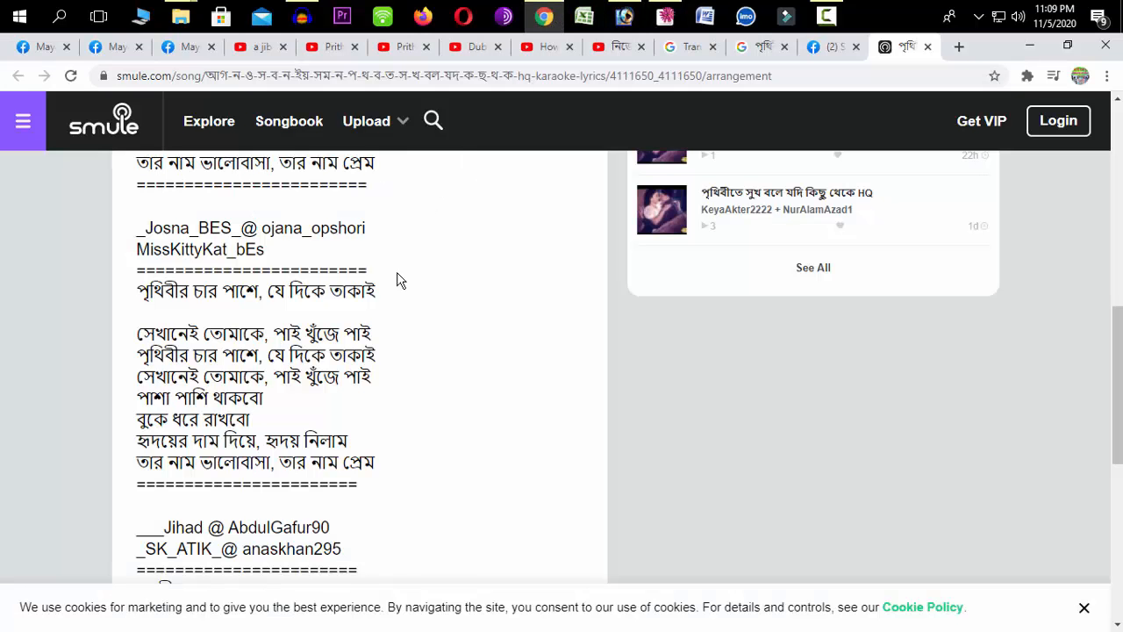
{"action": "scroll", "coordinate": [414, 391], "scroll_direction": "down", "scroll_amount": 3}
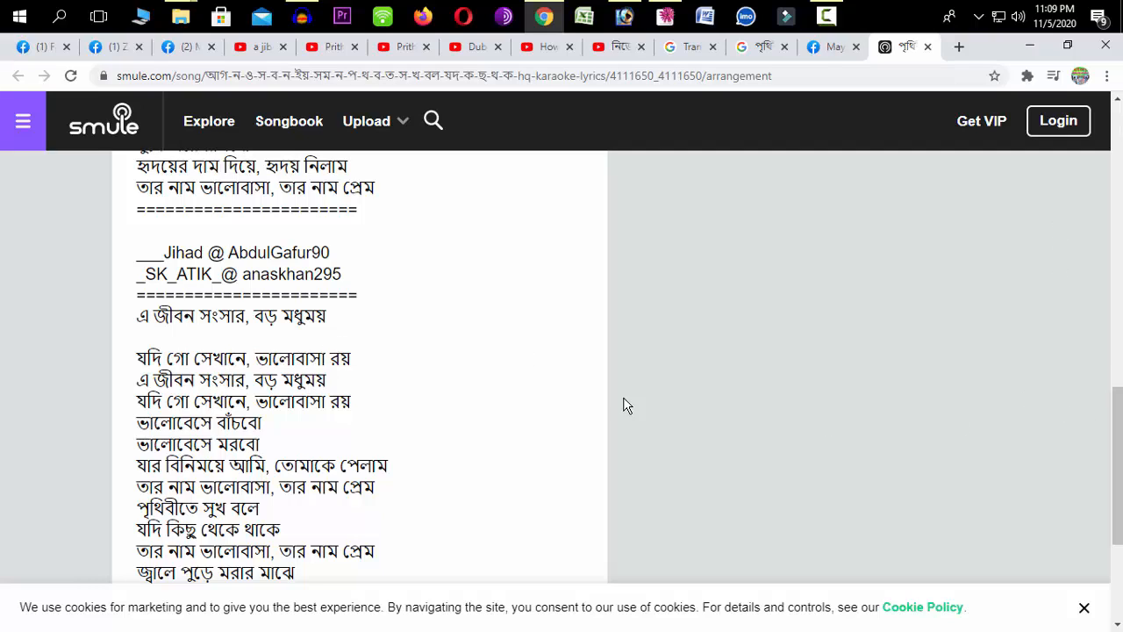
{"action": "left_click_drag", "start_coordinate": [1117, 396], "coordinate": [1117, 405]}
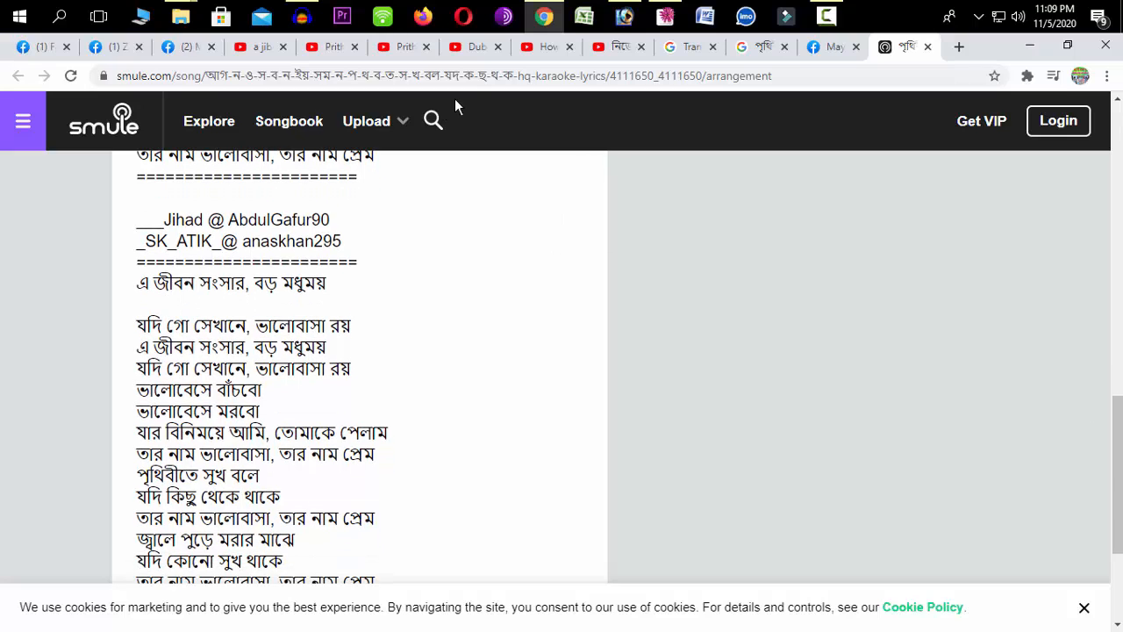
Step: Switch back to Audacity, start recording a new audio track, and minimize the window while it records
{"action": "left_click", "coordinate": [301, 17]}
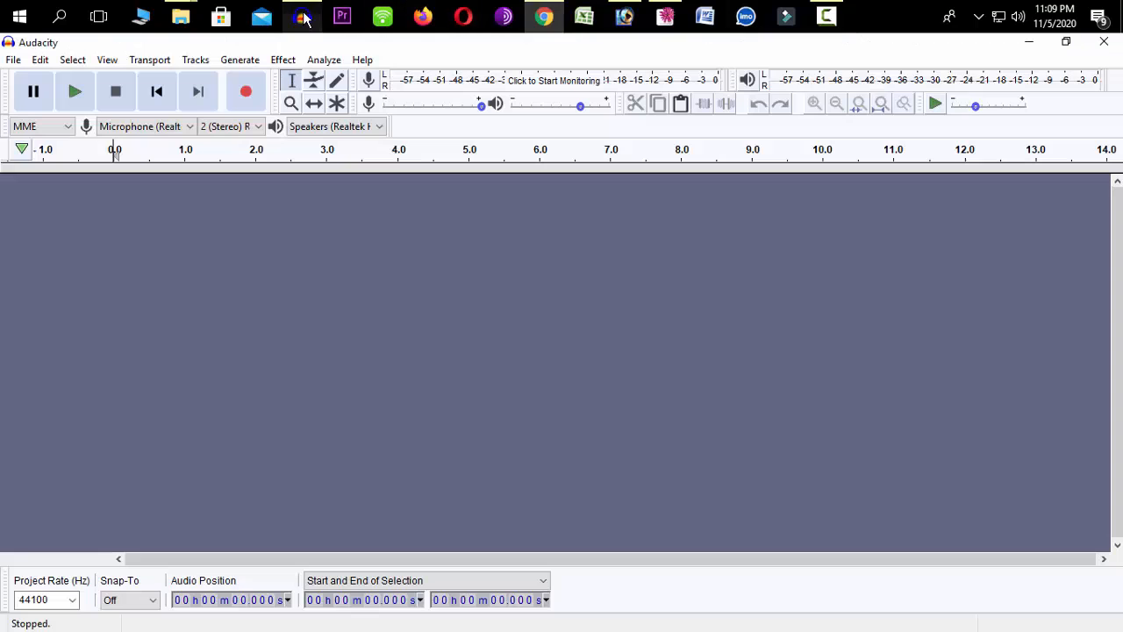
{"action": "left_click", "coordinate": [245, 93]}
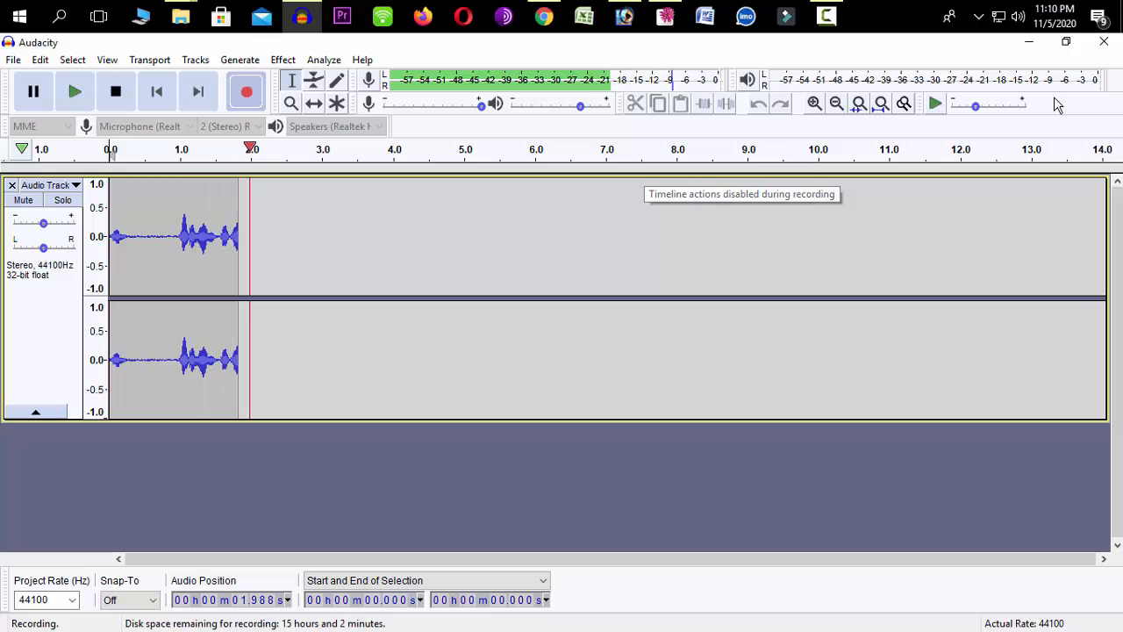
{"action": "left_click", "coordinate": [1029, 42]}
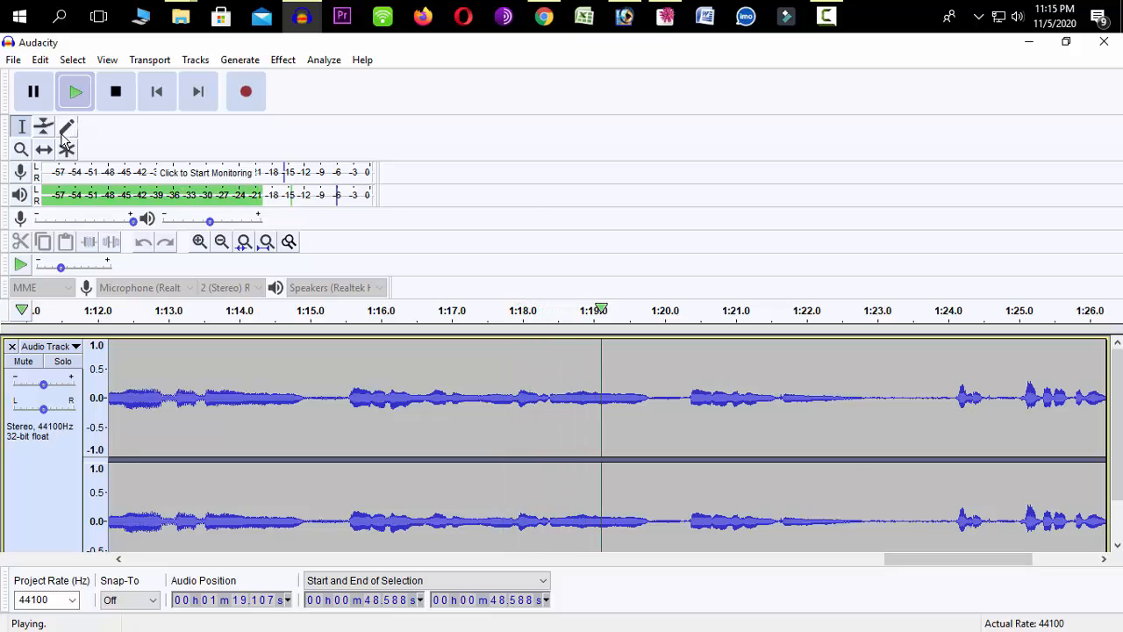
Step: Stop playback and delete the unwanted end of the recording from about 1:23.7 onward
{"action": "left_click", "coordinate": [25, 150]}
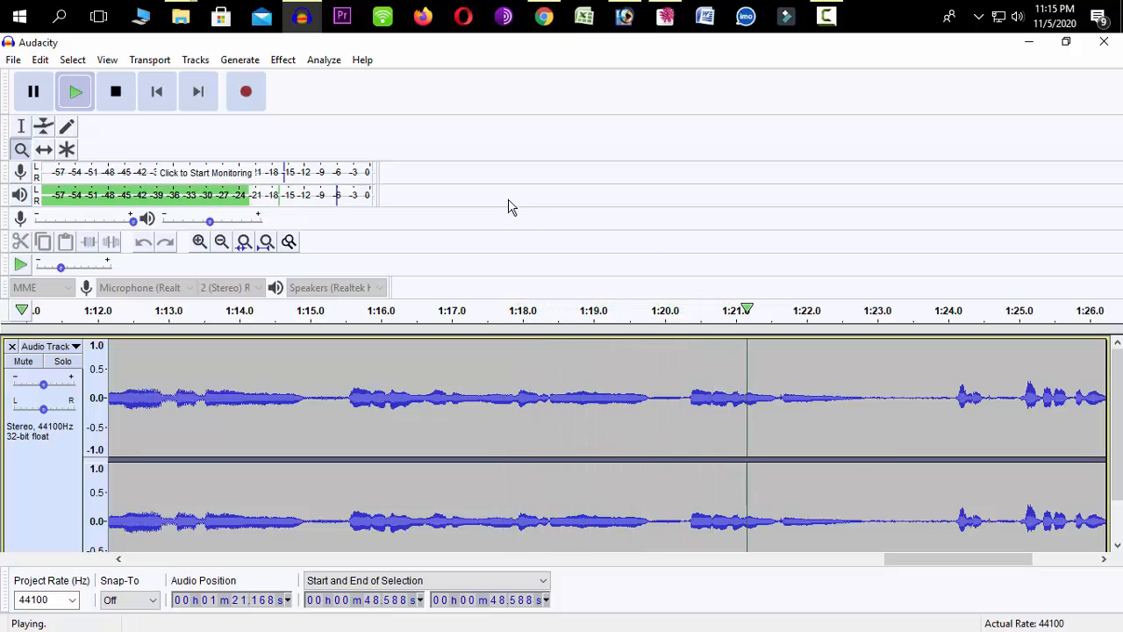
{"action": "left_click", "coordinate": [421, 387]}
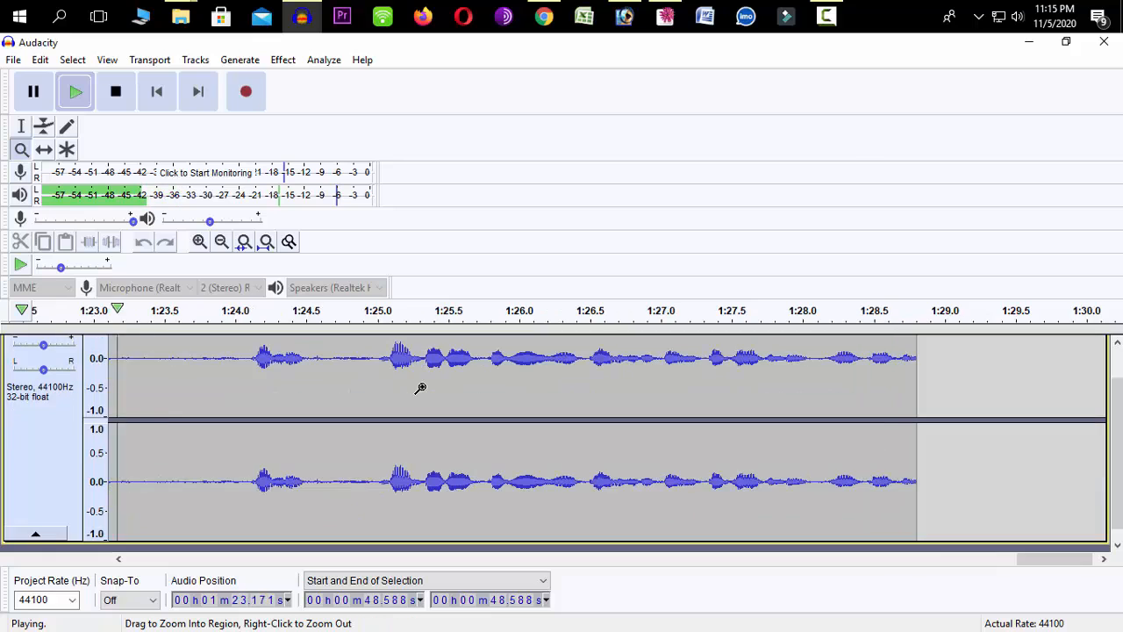
{"action": "right_click", "coordinate": [421, 387]}
{"action": "right_click", "coordinate": [421, 387]}
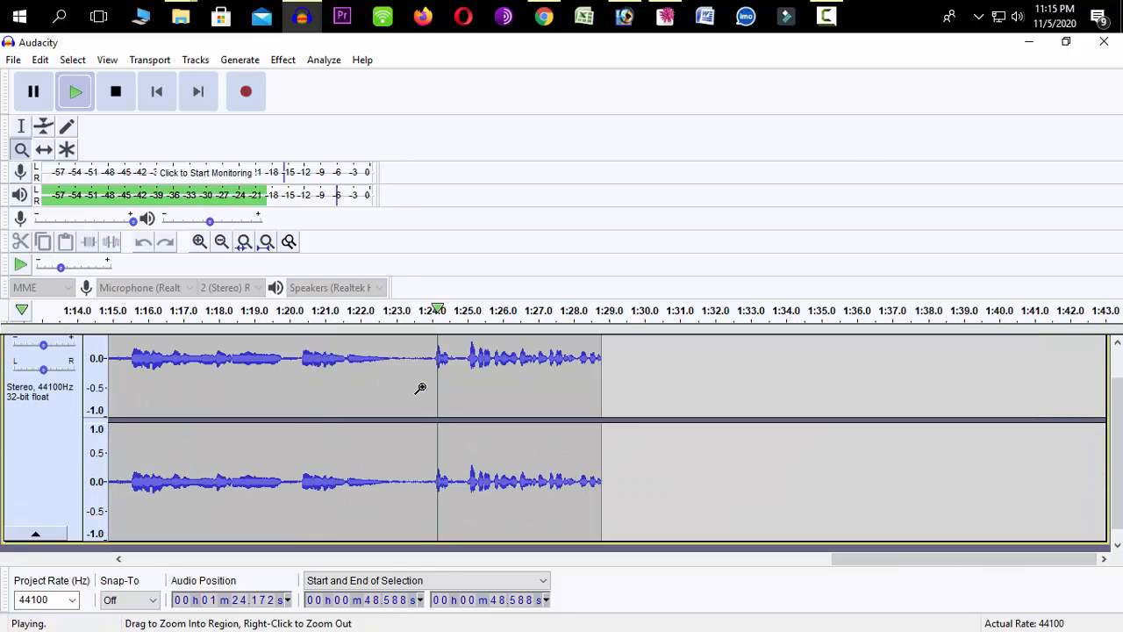
{"action": "left_click", "coordinate": [35, 97]}
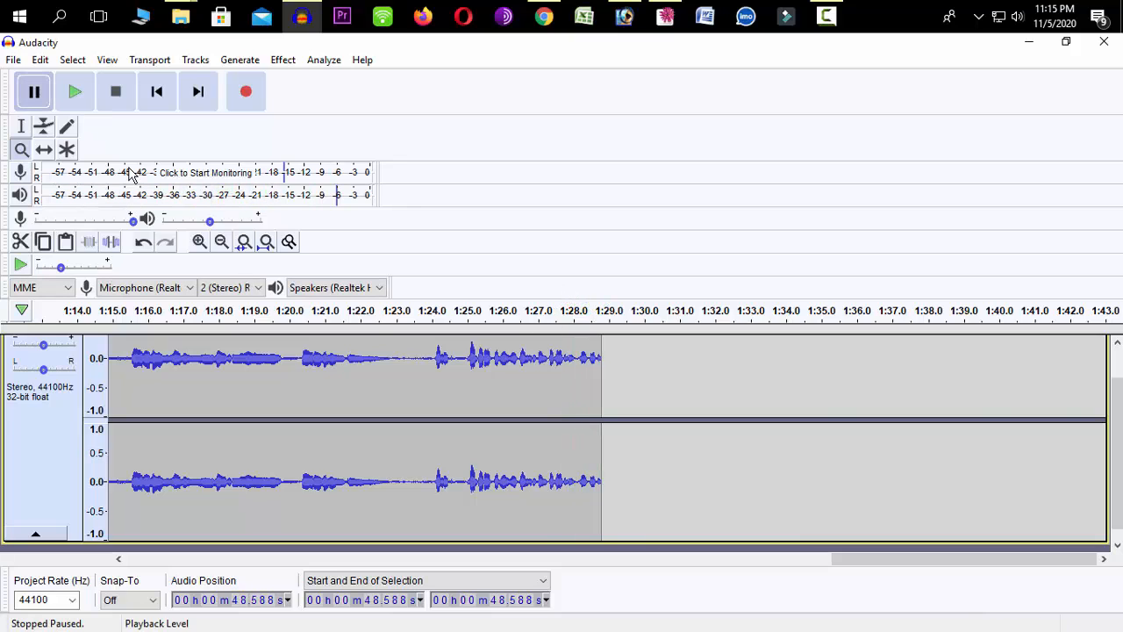
{"action": "left_click", "coordinate": [23, 127]}
{"action": "left_click_drag", "start_coordinate": [643, 363], "coordinate": [422, 369]}
{"action": "key", "text": "Delete"}
Step: Play the trimmed recording from about 1:20.2 to check its ending, and pause playback
{"action": "left_click", "coordinate": [297, 410]}
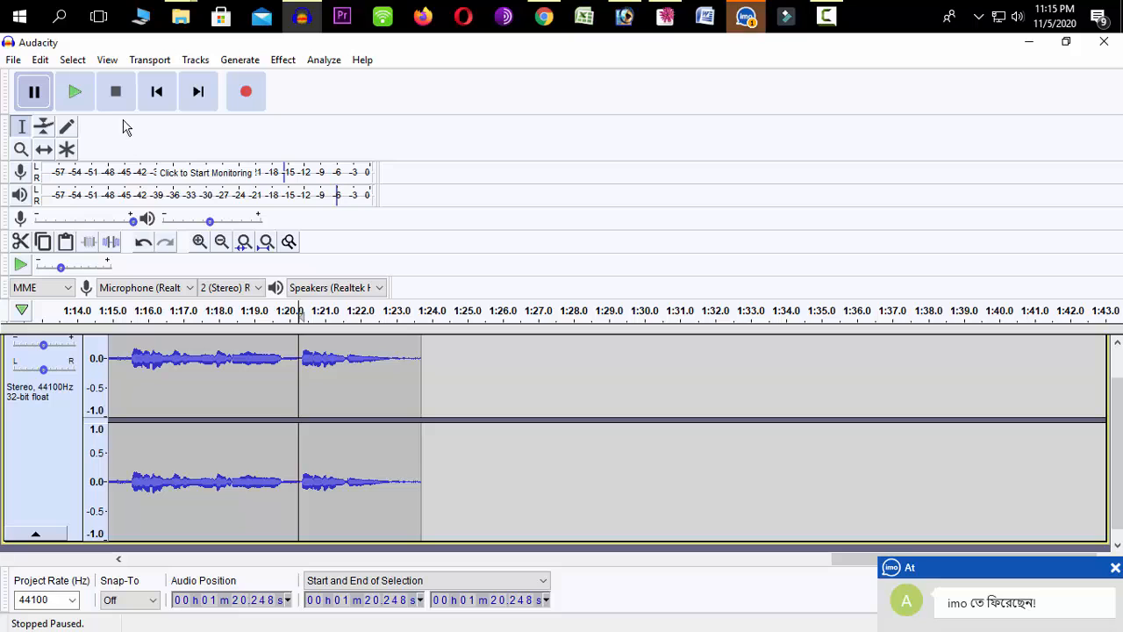
{"action": "left_click", "coordinate": [80, 95]}
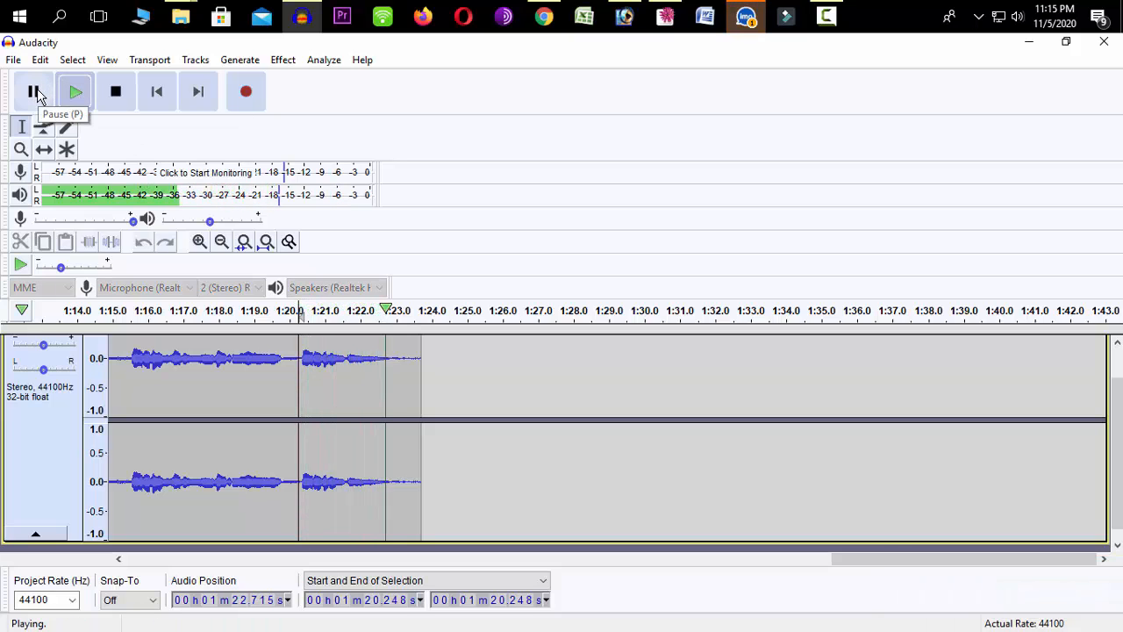
{"action": "left_click", "coordinate": [36, 92]}
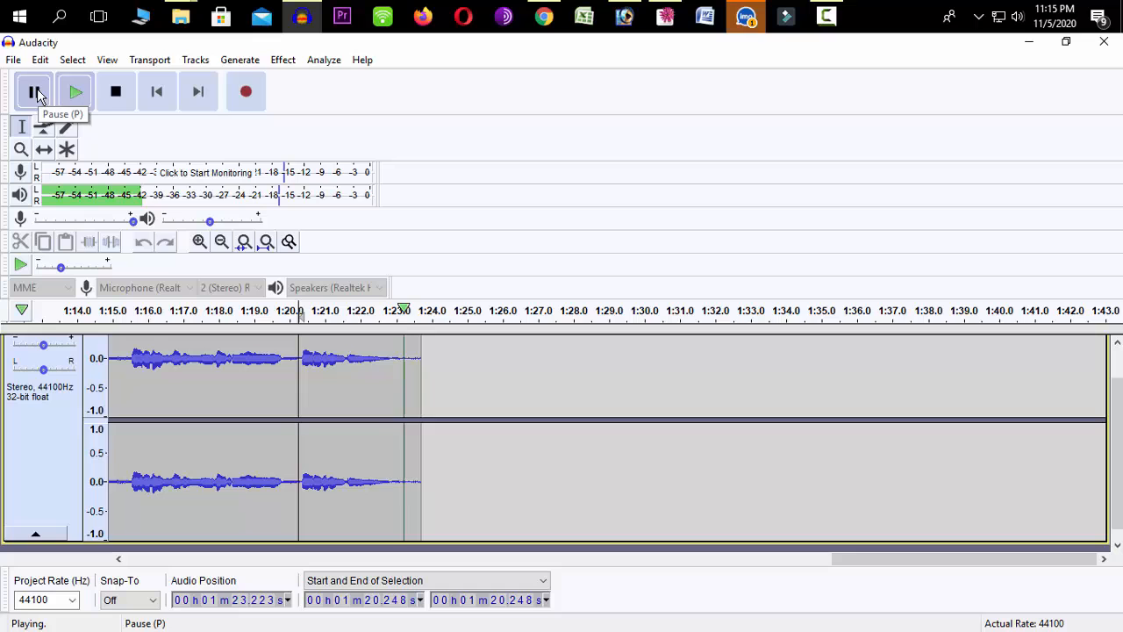
Step: Select the whole recorded track and examine its waveform both in close-up and at full length
{"action": "left_click", "coordinate": [55, 443]}
{"action": "left_click_drag", "start_coordinate": [947, 560], "coordinate": [413, 553]}
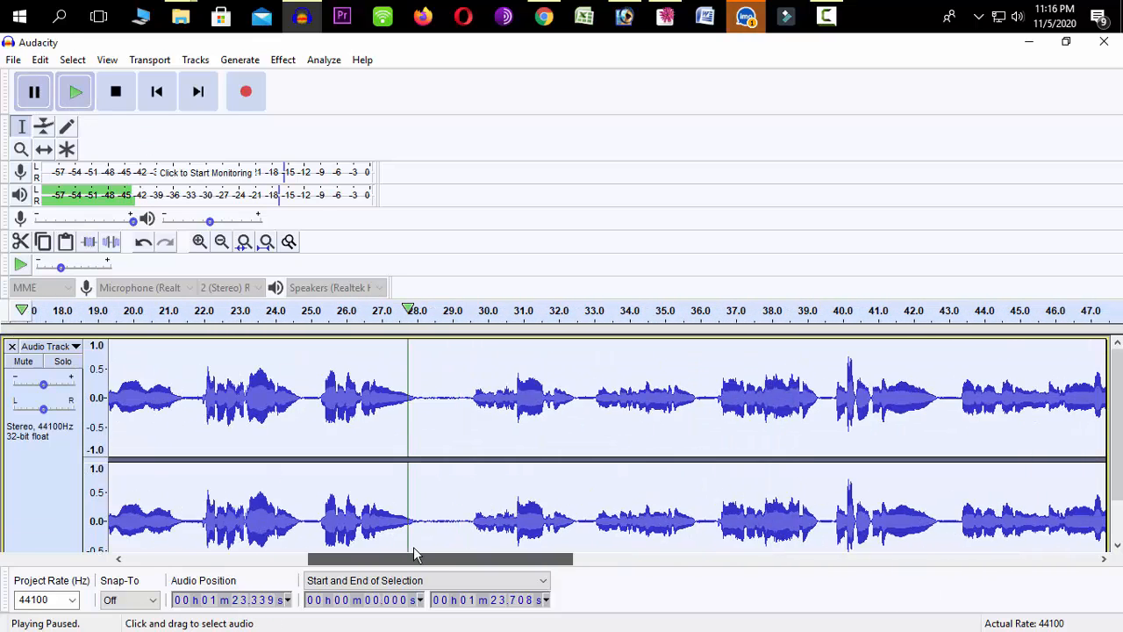
{"action": "left_click", "coordinate": [21, 149]}
{"action": "right_click", "coordinate": [408, 420]}
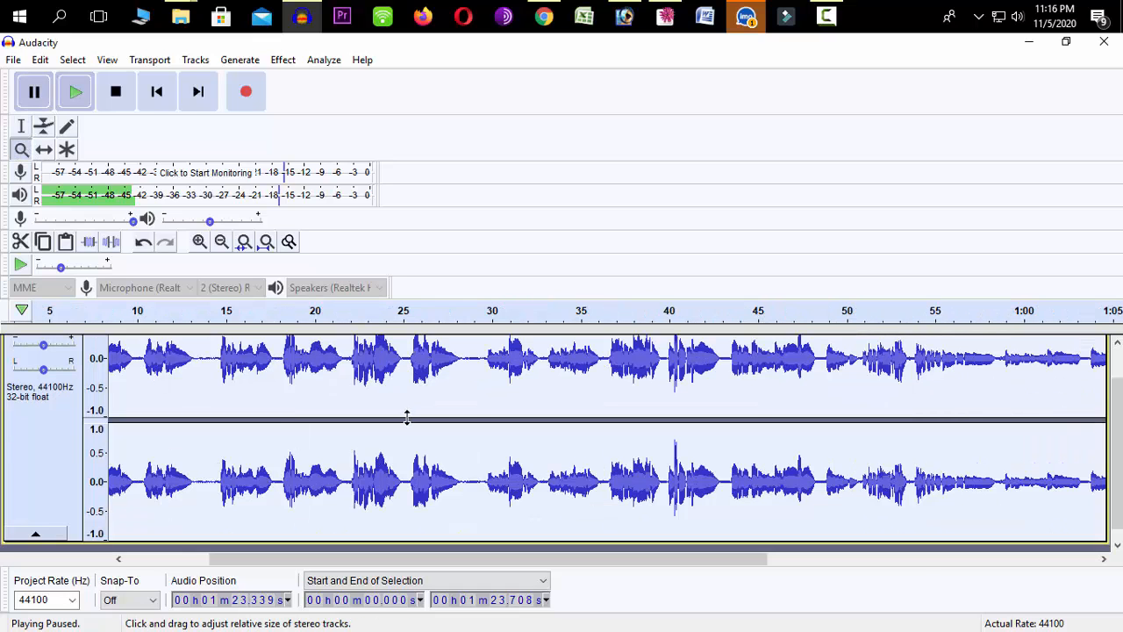
{"action": "left_click", "coordinate": [376, 384]}
{"action": "left_click", "coordinate": [376, 384]}
{"action": "left_click", "coordinate": [376, 384]}
{"action": "left_click", "coordinate": [376, 385]}
{"action": "right_click", "coordinate": [375, 385]}
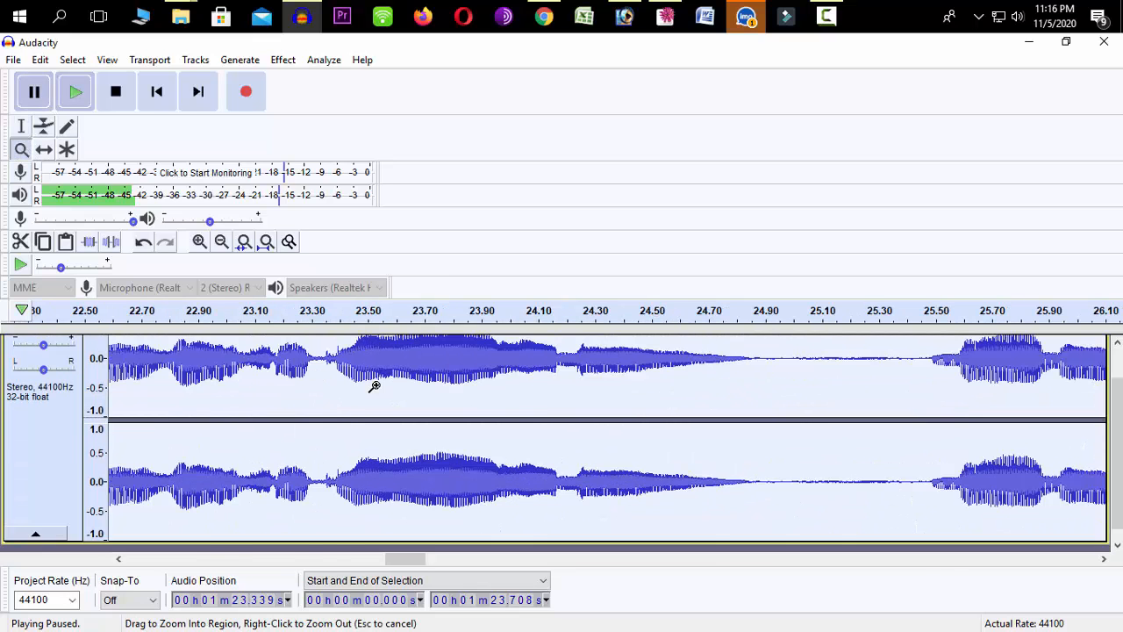
{"action": "right_click", "coordinate": [376, 384]}
{"action": "right_click", "coordinate": [375, 384]}
{"action": "right_click", "coordinate": [375, 384]}
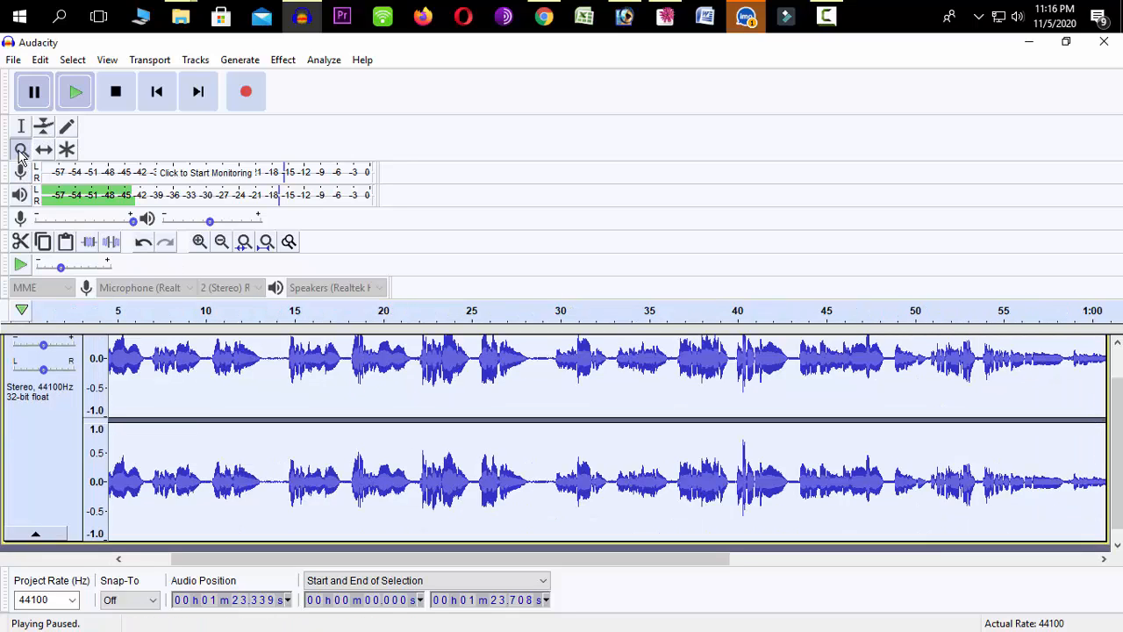
{"action": "right_click", "coordinate": [489, 394]}
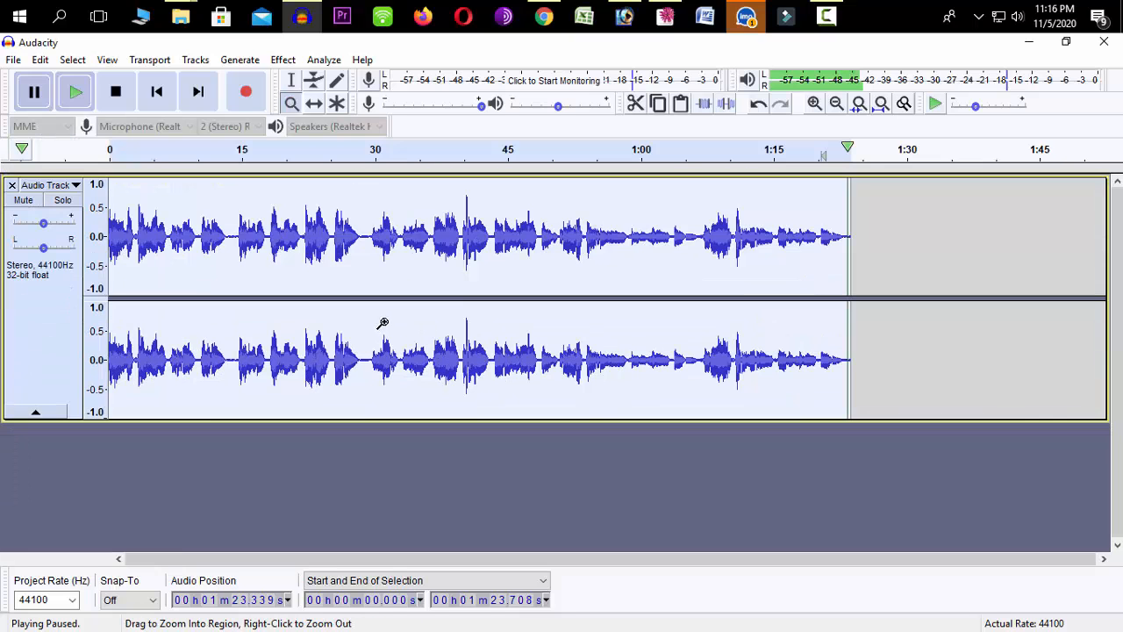
{"action": "left_click", "coordinate": [571, 369]}
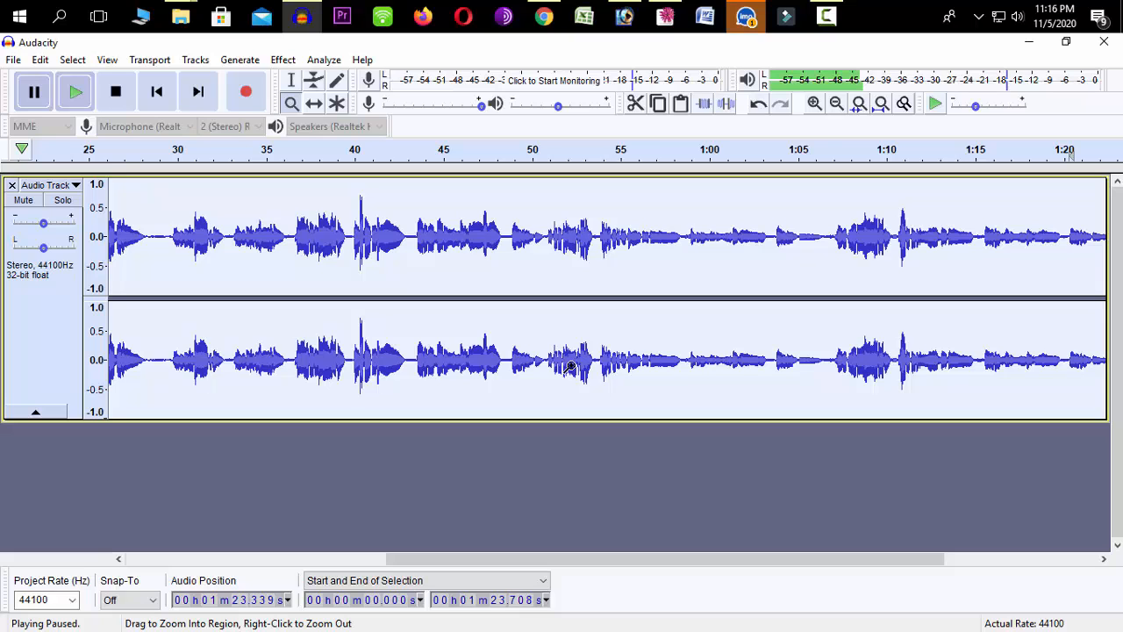
{"action": "right_click", "coordinate": [571, 366]}
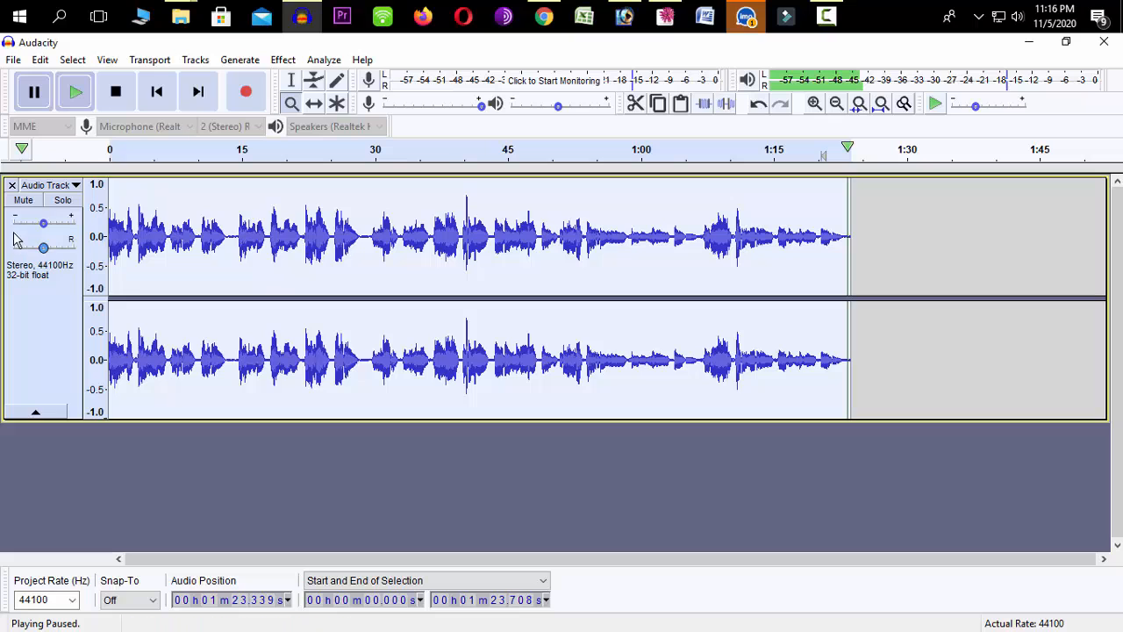
Step: Amplify the entire recording by 2.4 dB without allowing clipping
{"action": "left_click", "coordinate": [283, 60]}
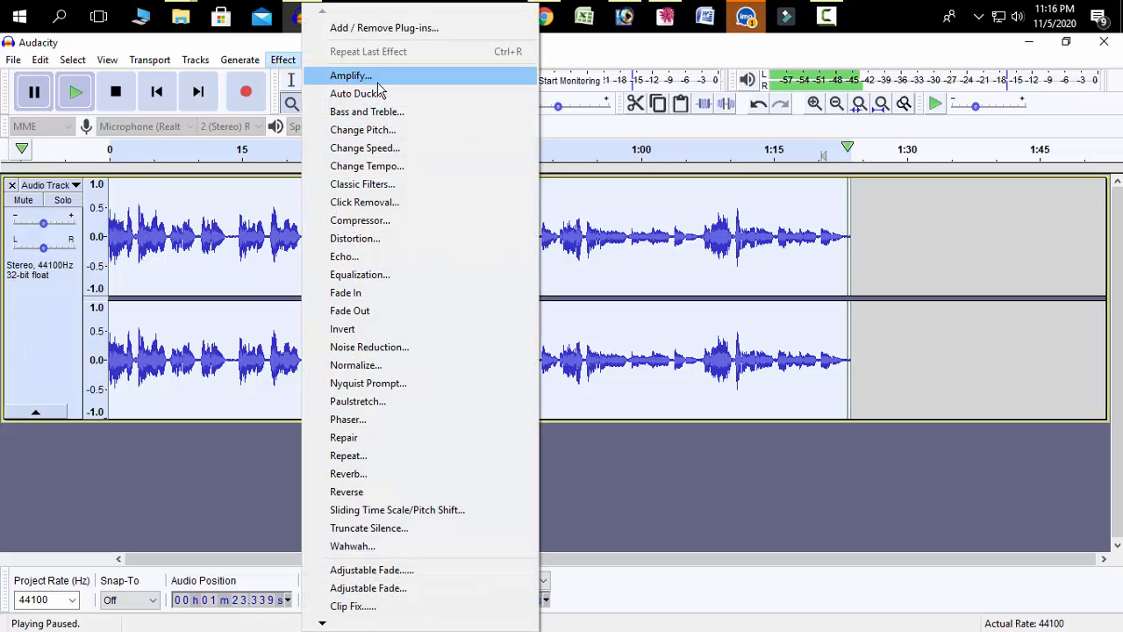
{"action": "left_click", "coordinate": [351, 76]}
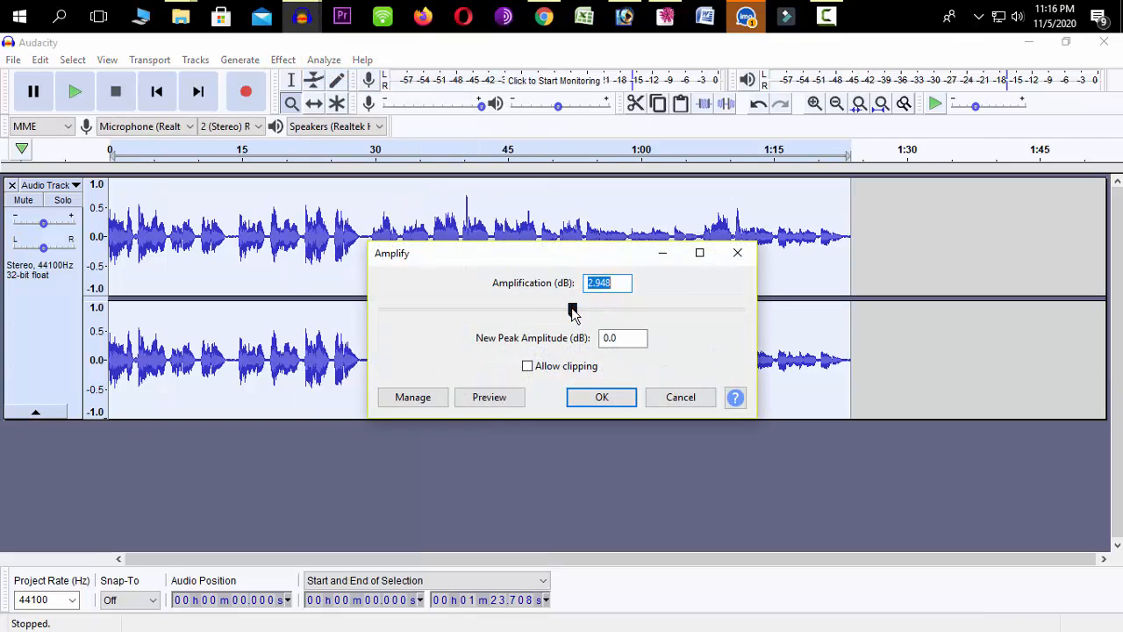
{"action": "left_click_drag", "start_coordinate": [572, 314], "coordinate": [565, 315]}
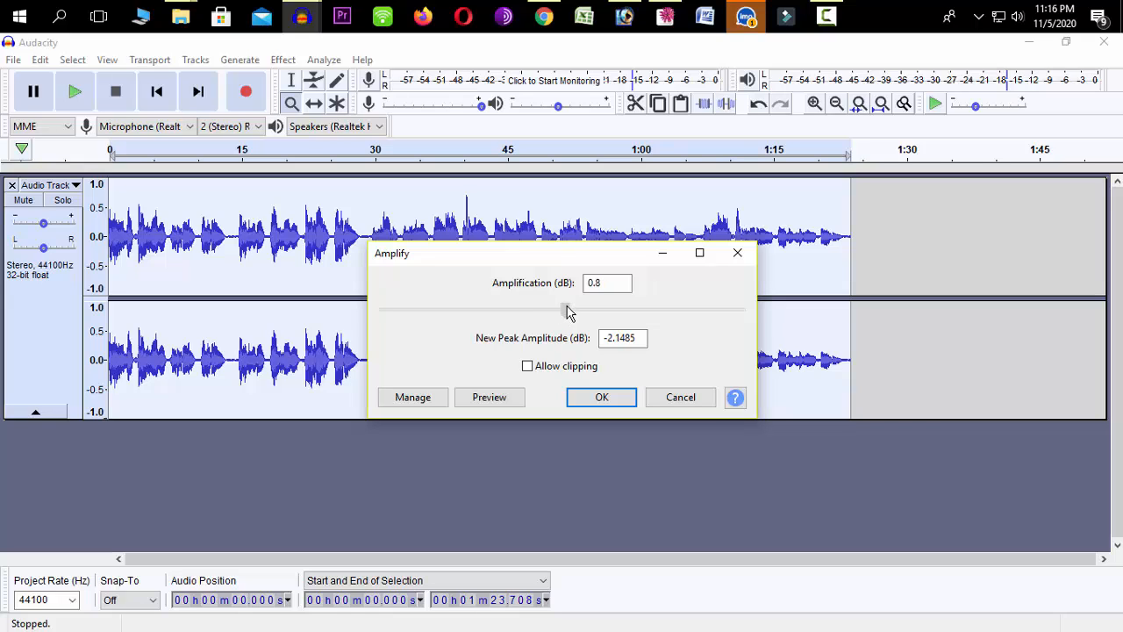
{"action": "left_click_drag", "start_coordinate": [567, 313], "coordinate": [571, 313]}
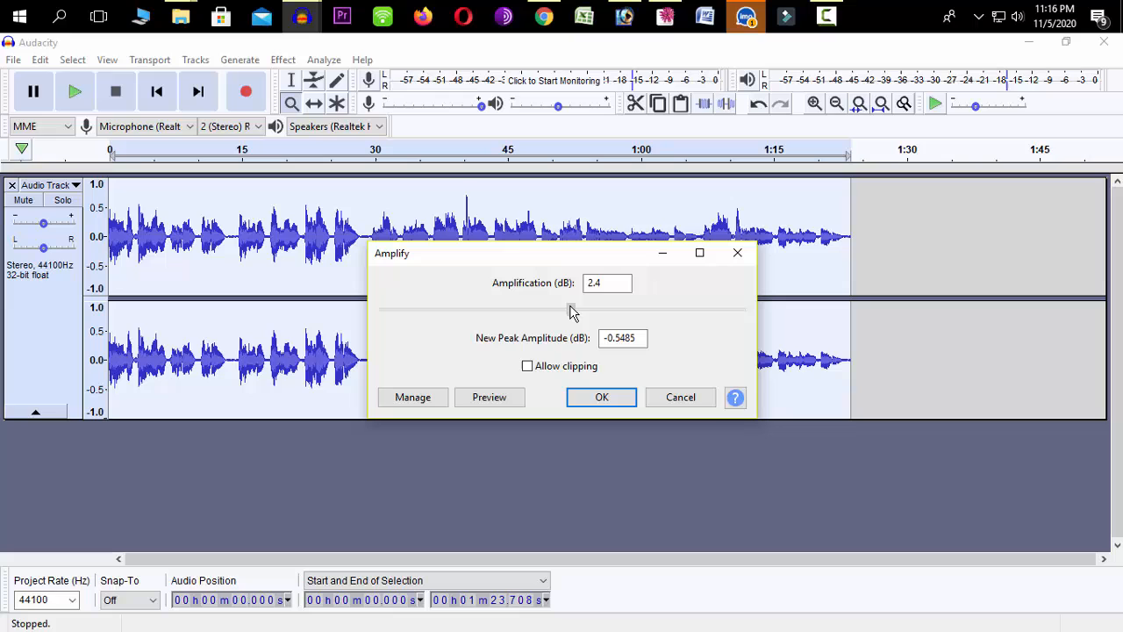
{"action": "left_click", "coordinate": [603, 397]}
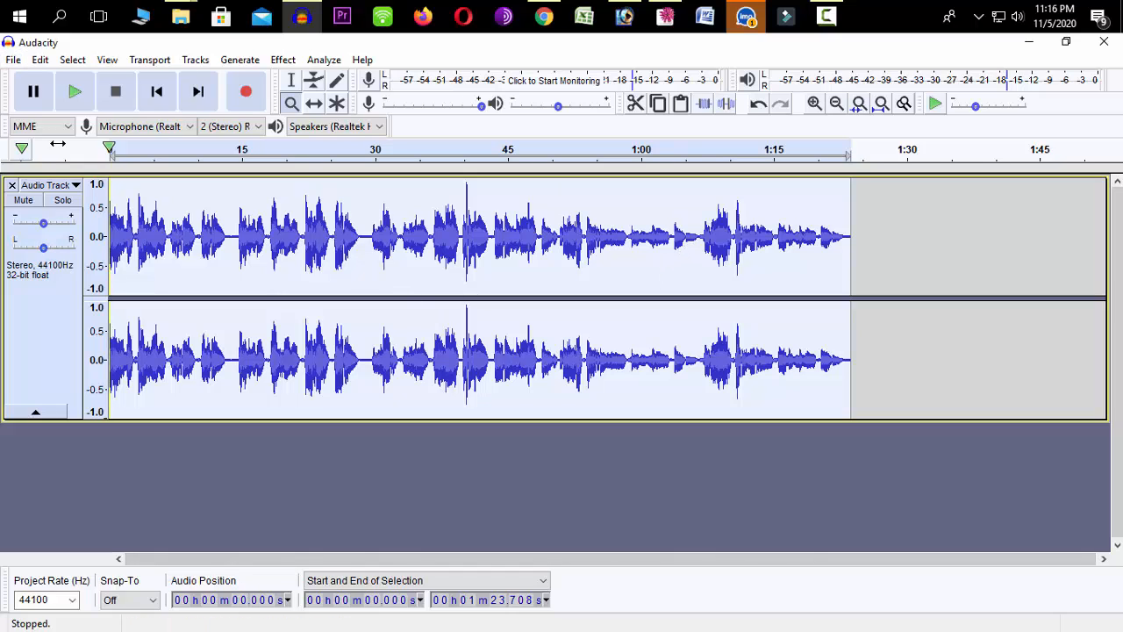
Step: Select the quiet passage of the recording from about 55.2 seconds to 1:06.8
{"action": "left_click", "coordinate": [291, 80]}
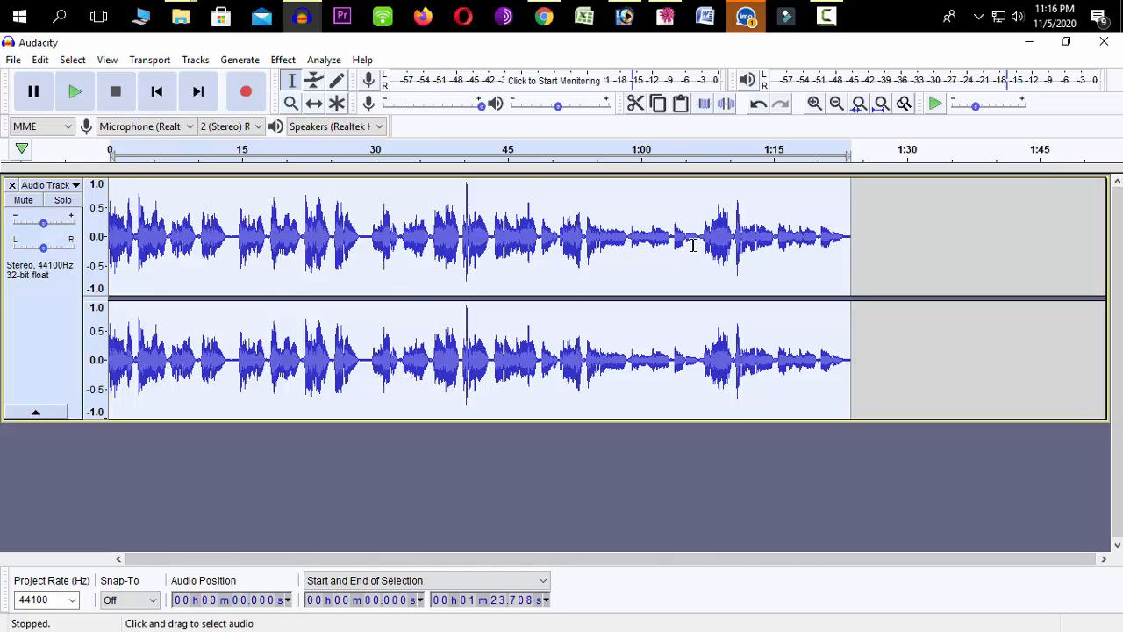
{"action": "left_click_drag", "start_coordinate": [700, 240], "coordinate": [597, 240]}
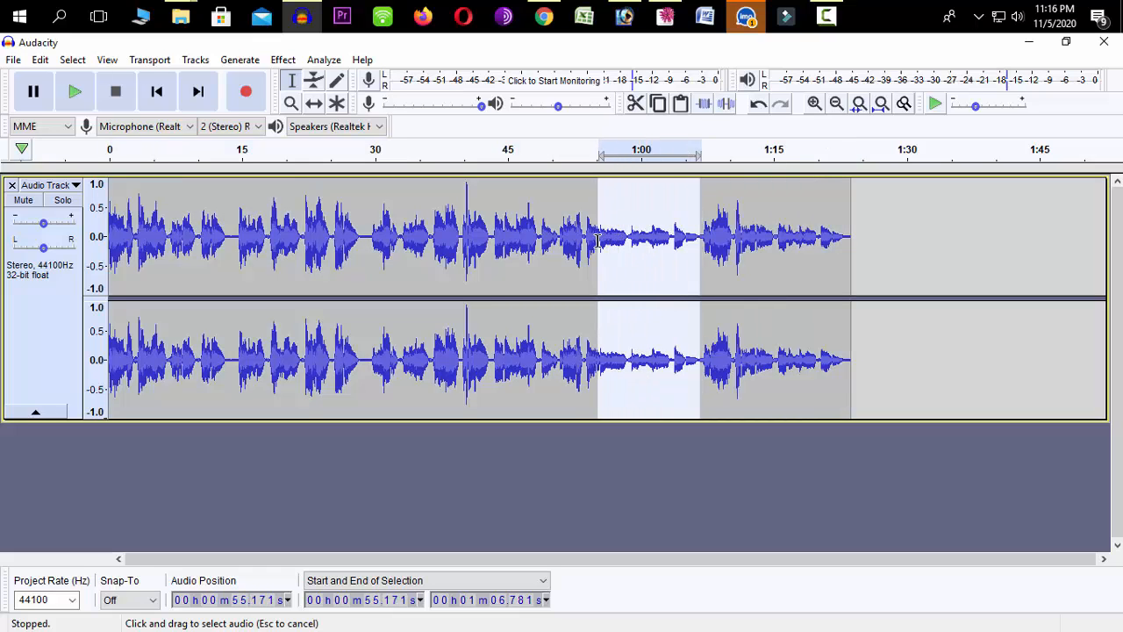
Step: Try amplifying the selected quiet passage by 11.329 dB, and undo that amplification
{"action": "left_click", "coordinate": [281, 59]}
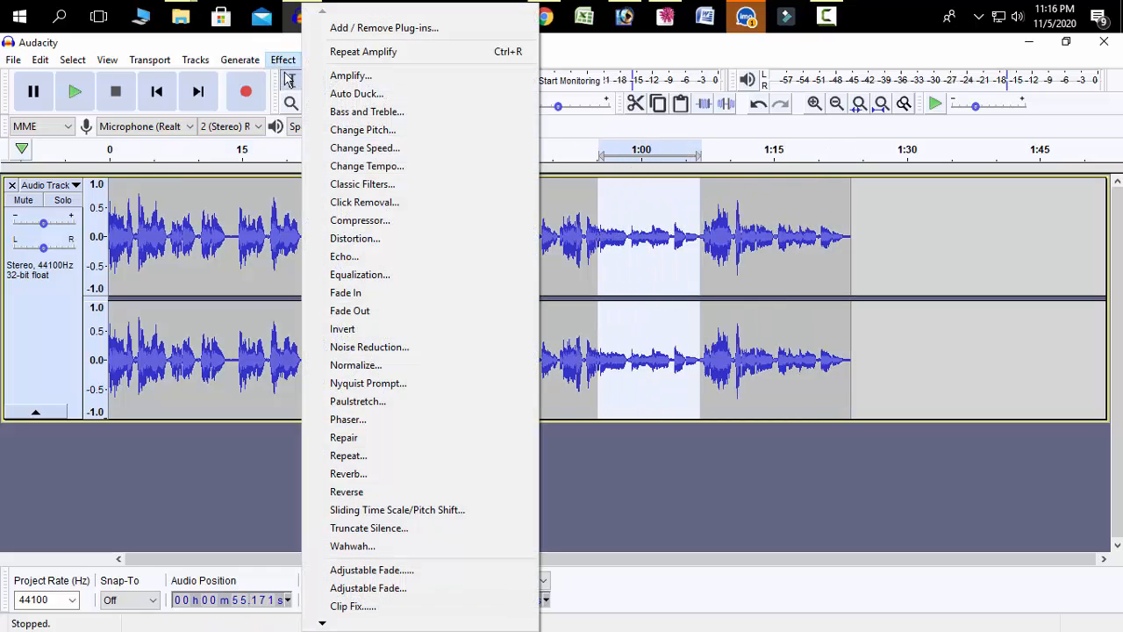
{"action": "left_click", "coordinate": [351, 76]}
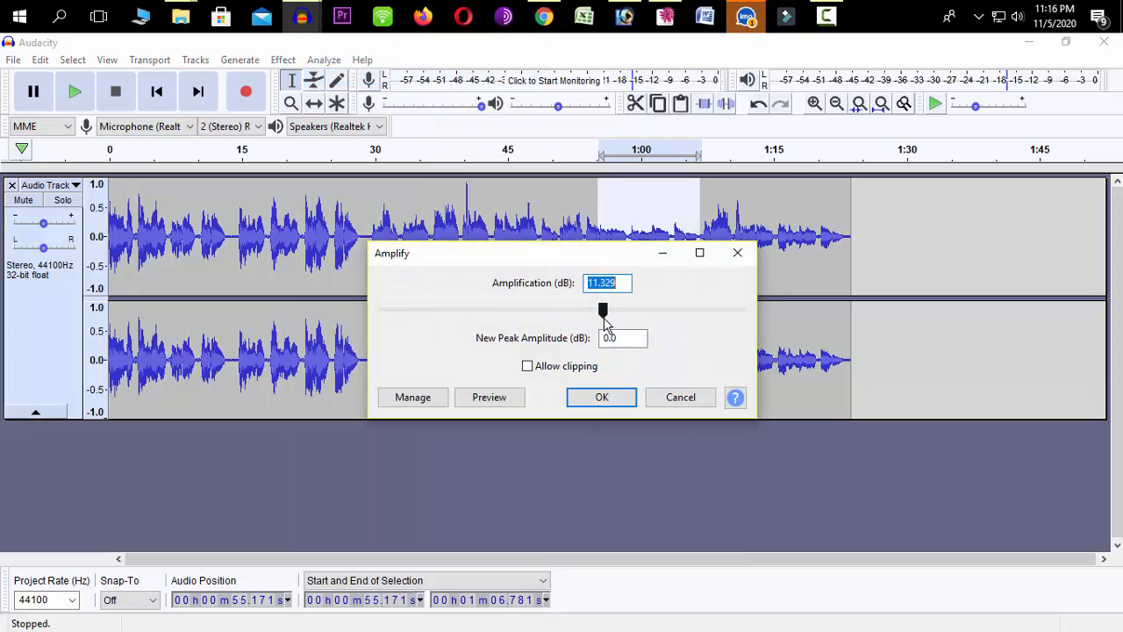
{"action": "left_click", "coordinate": [602, 397]}
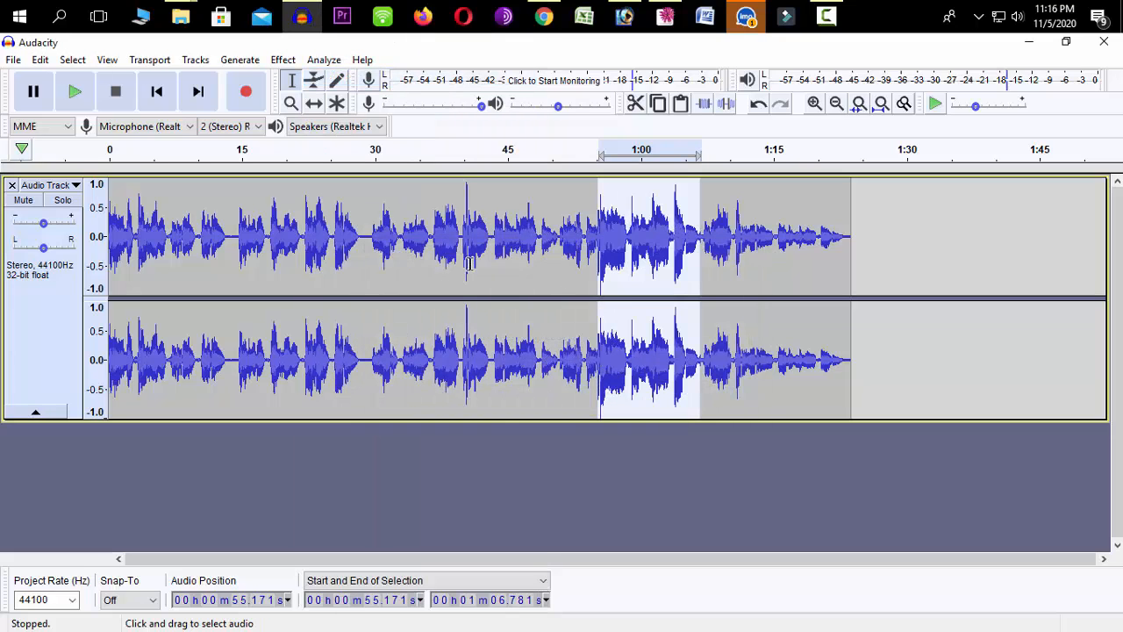
{"action": "key", "text": "ctrl+z"}
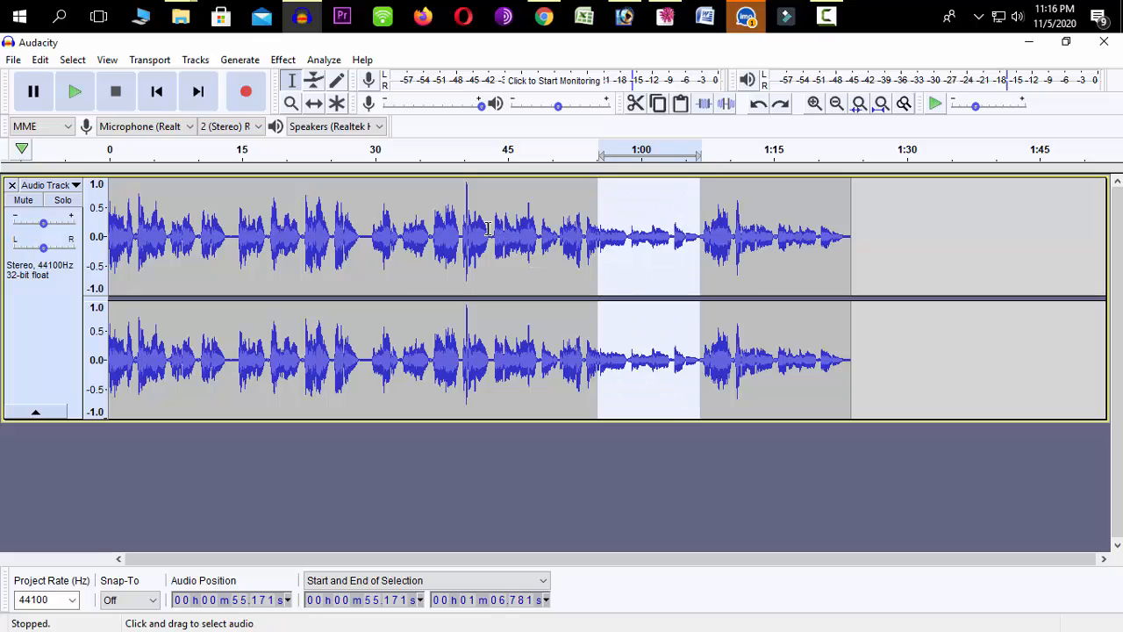
Step: Amplify the selected quiet passage by 6.6 dB without allowing clipping, and clear the selection
{"action": "left_click", "coordinate": [284, 62]}
{"action": "left_click", "coordinate": [351, 76]}
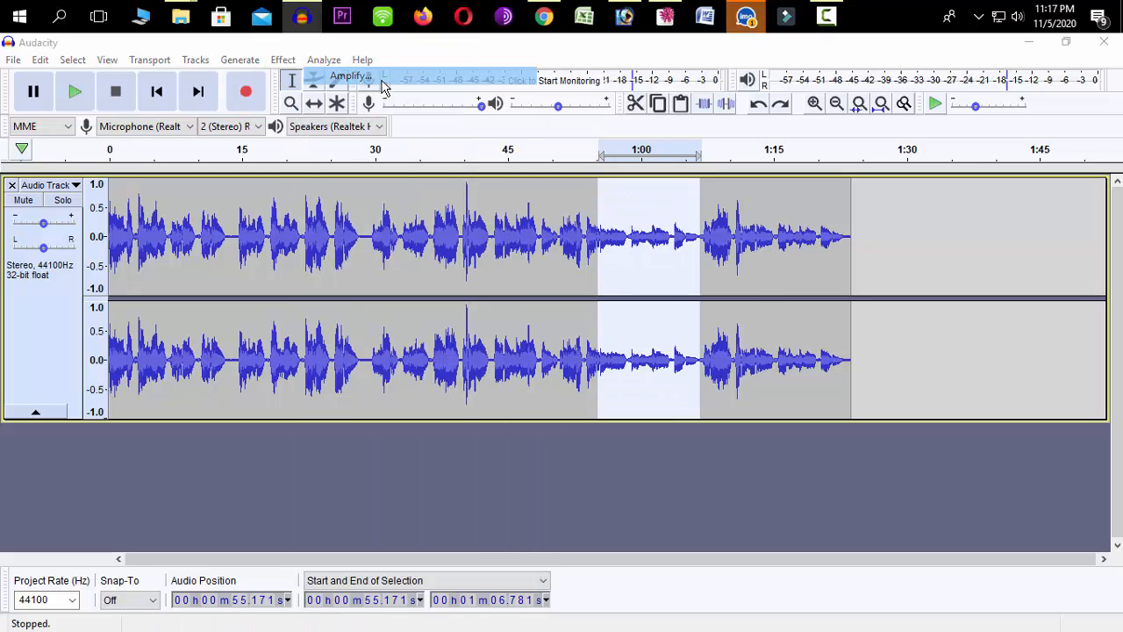
{"action": "left_click_drag", "start_coordinate": [604, 311], "coordinate": [592, 313]}
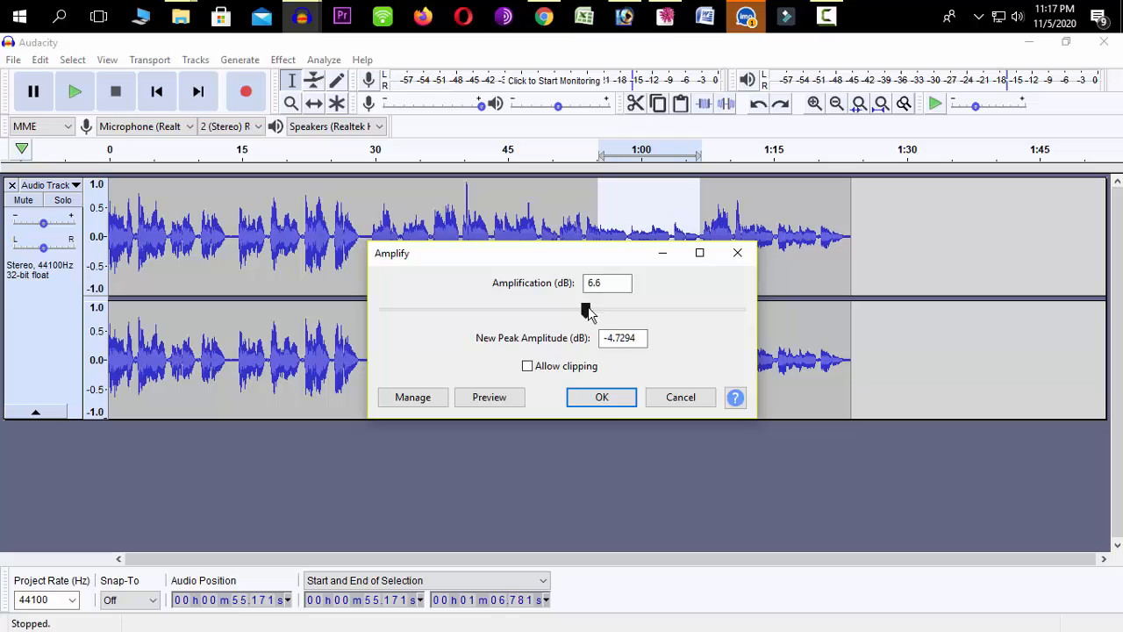
{"action": "left_click", "coordinate": [602, 398]}
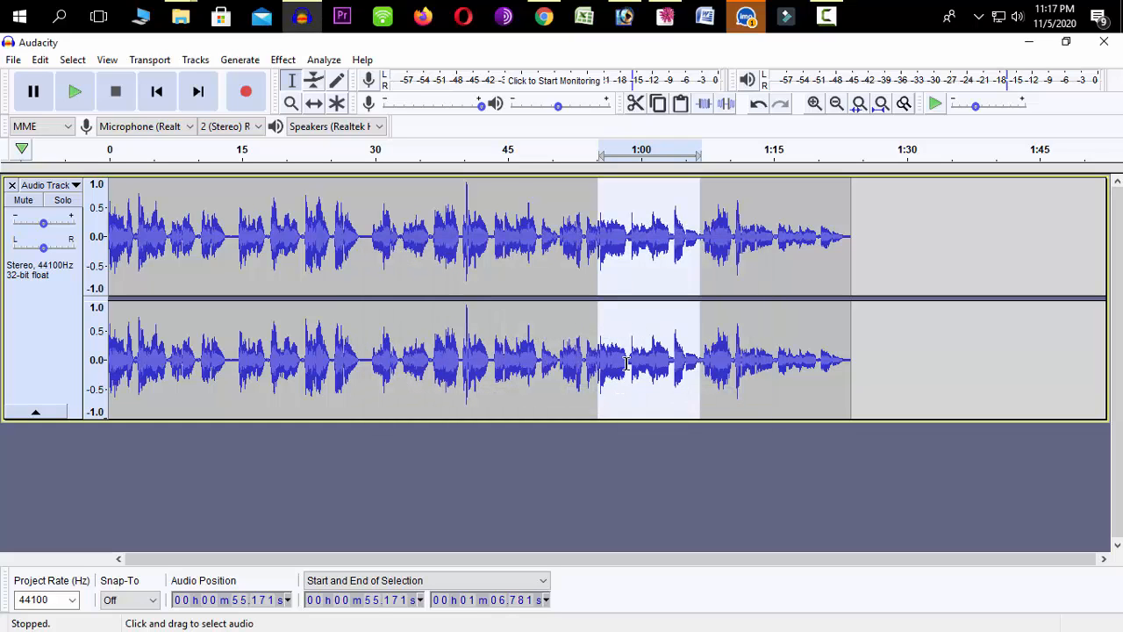
{"action": "left_click", "coordinate": [882, 255]}
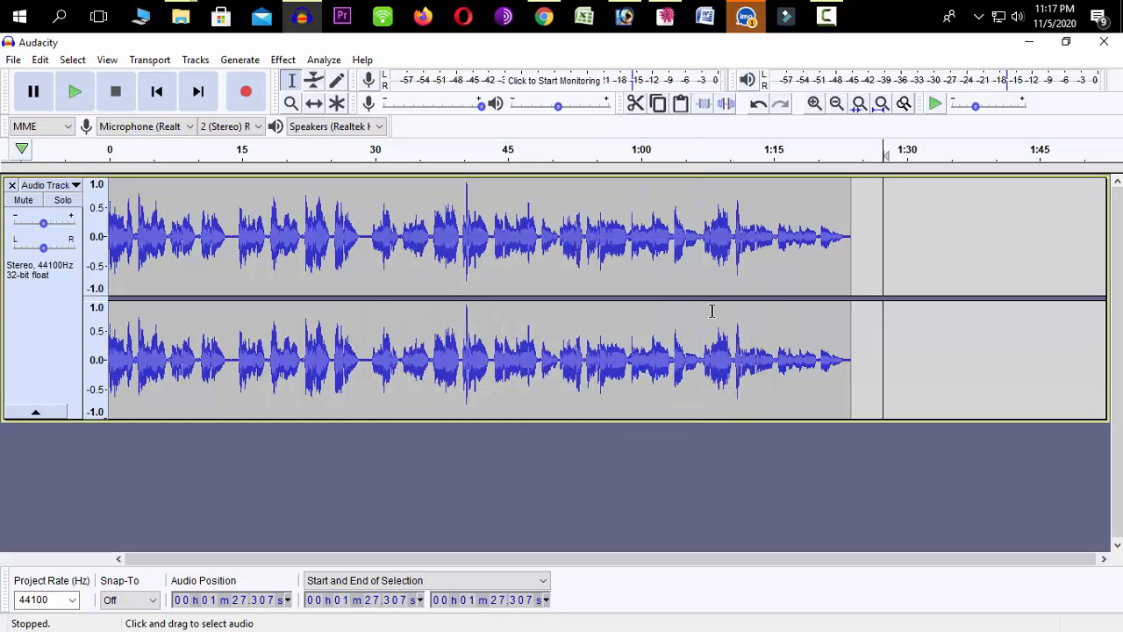
Step: Try out selections over several middle passages of the waveform, ending with the entire track selected
{"action": "left_click", "coordinate": [42, 325]}
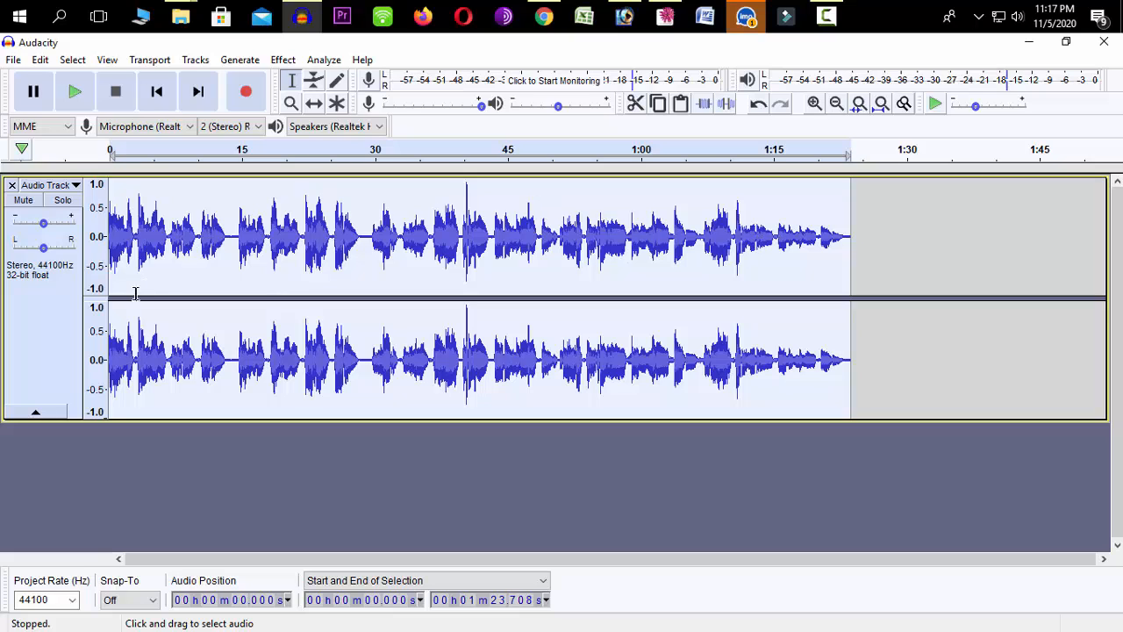
{"action": "left_click_drag", "start_coordinate": [612, 272], "coordinate": [501, 270]}
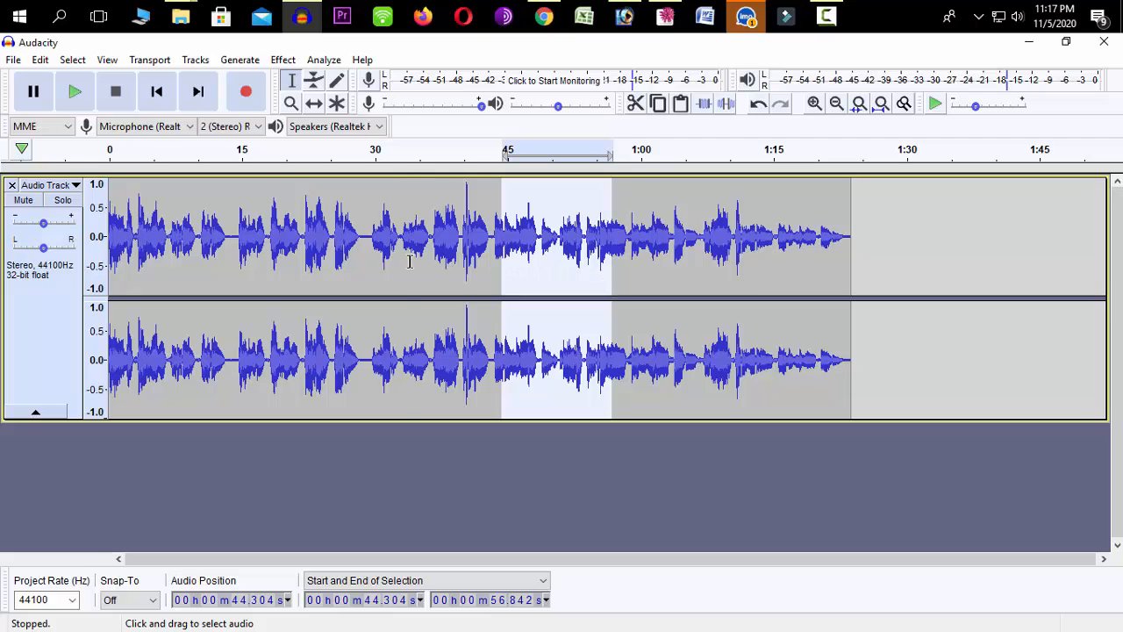
{"action": "left_click_drag", "start_coordinate": [409, 262], "coordinate": [562, 271]}
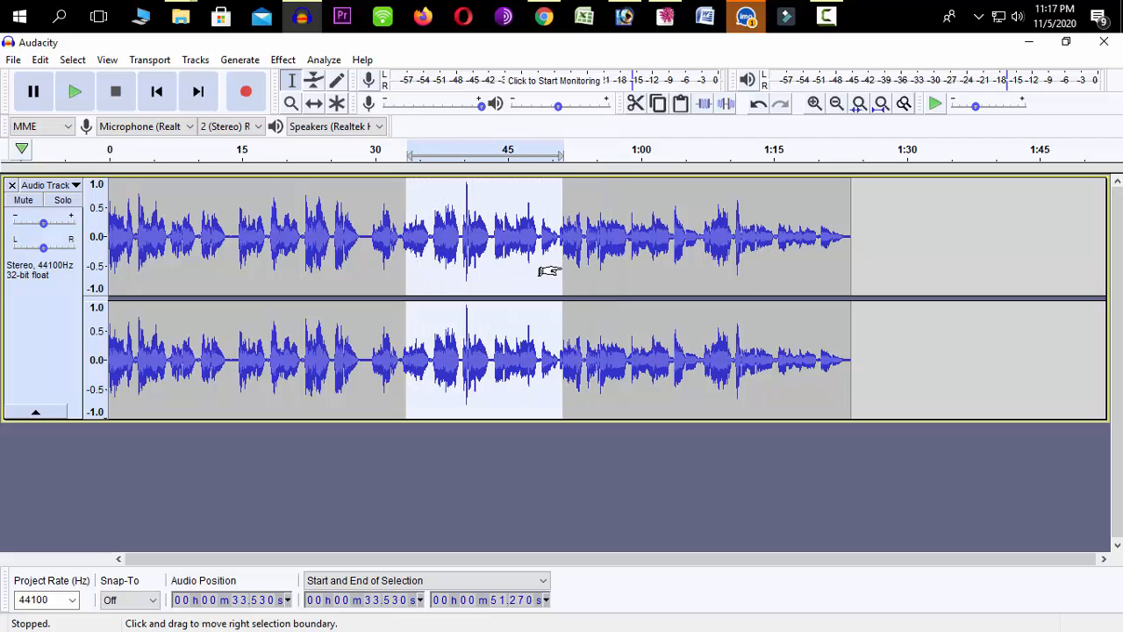
{"action": "left_click_drag", "start_coordinate": [668, 269], "coordinate": [440, 268]}
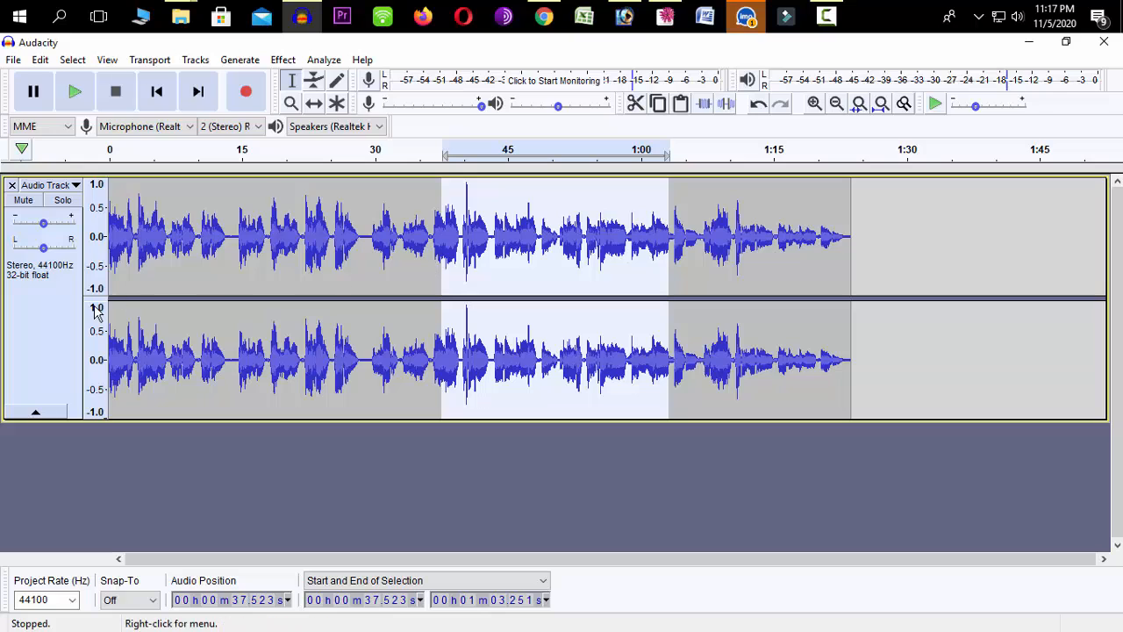
{"action": "left_click", "coordinate": [38, 321]}
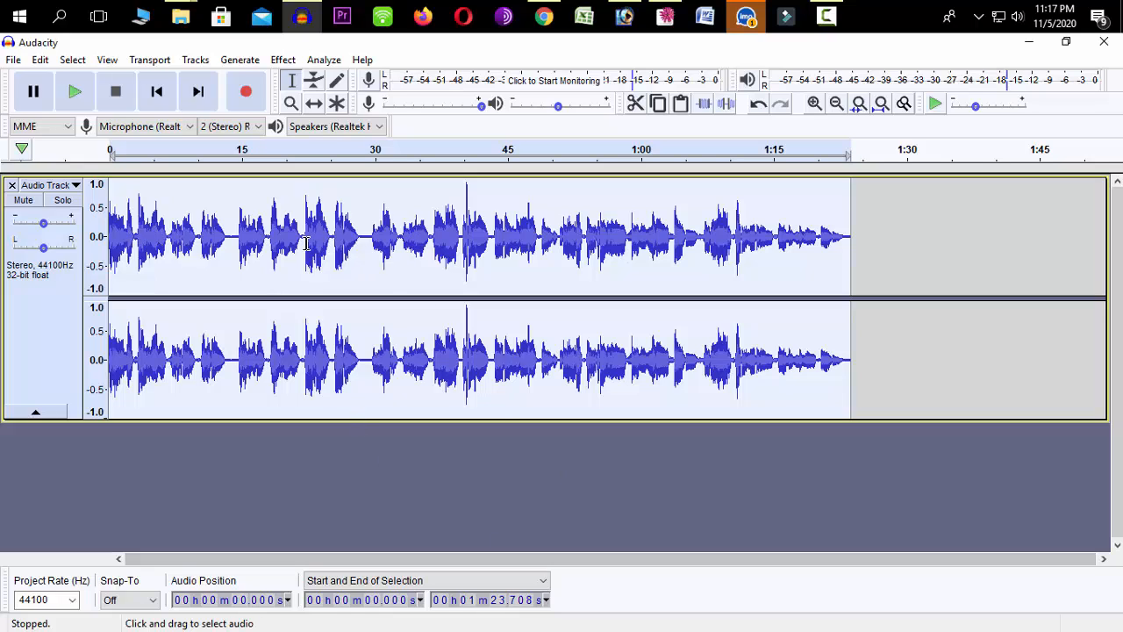
{"action": "left_click", "coordinate": [282, 61]}
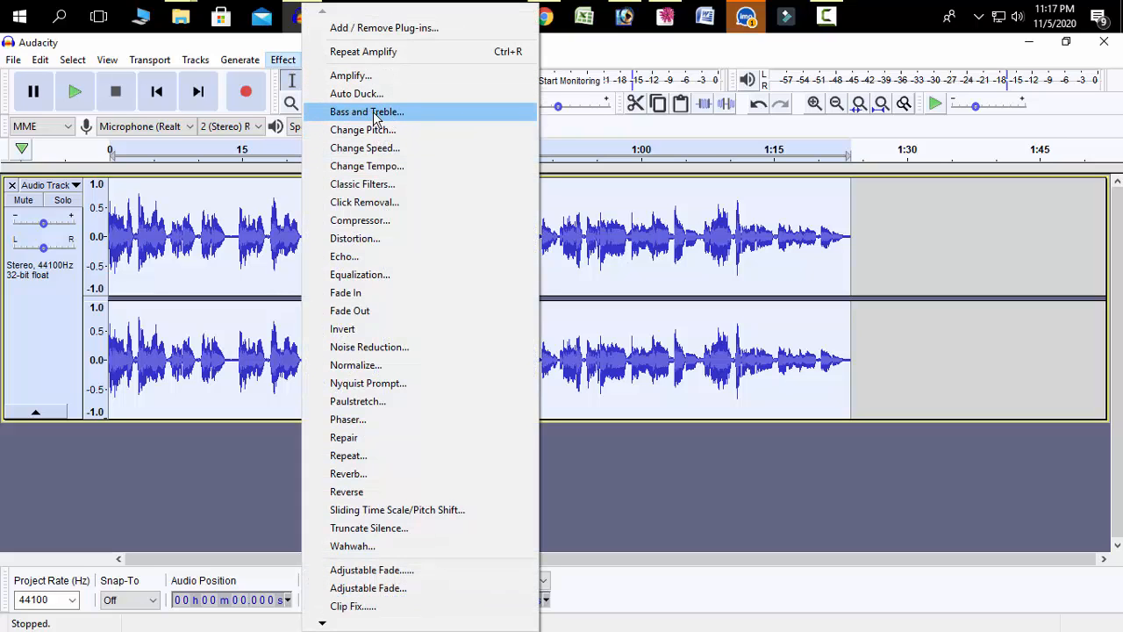
{"action": "left_click", "coordinate": [282, 61]}
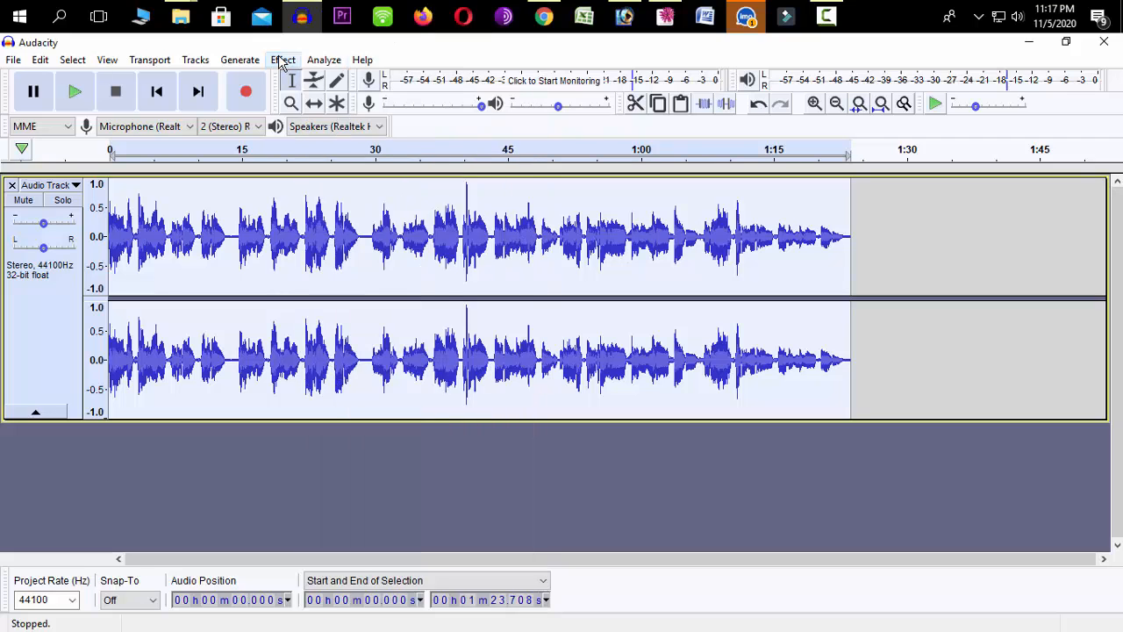
{"action": "left_click", "coordinate": [282, 61]}
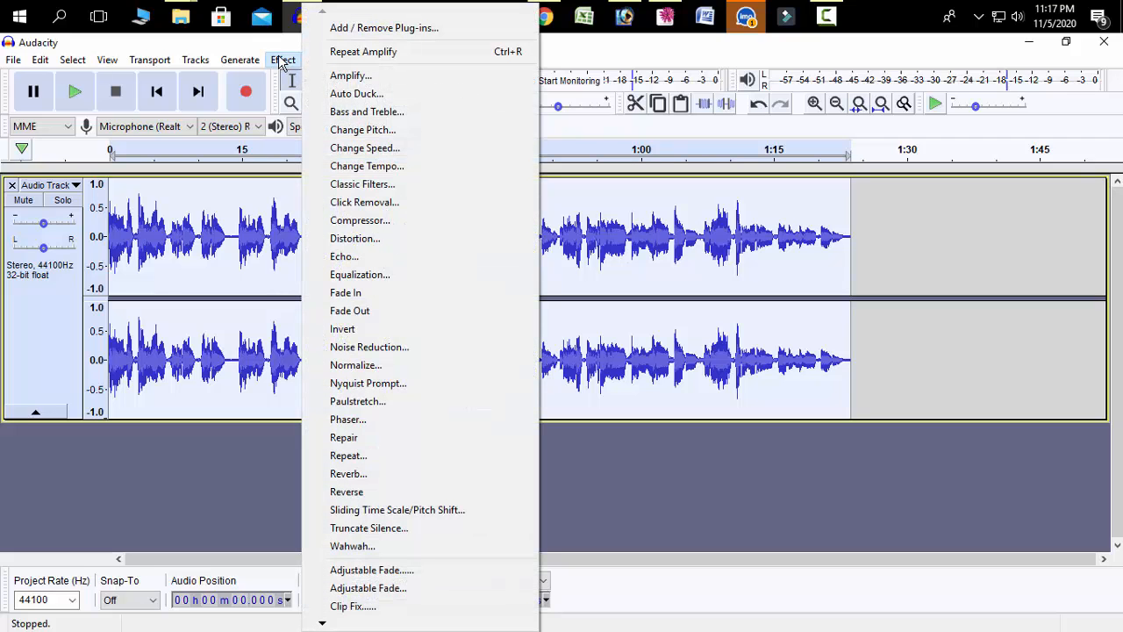
{"action": "left_click", "coordinate": [390, 120]}
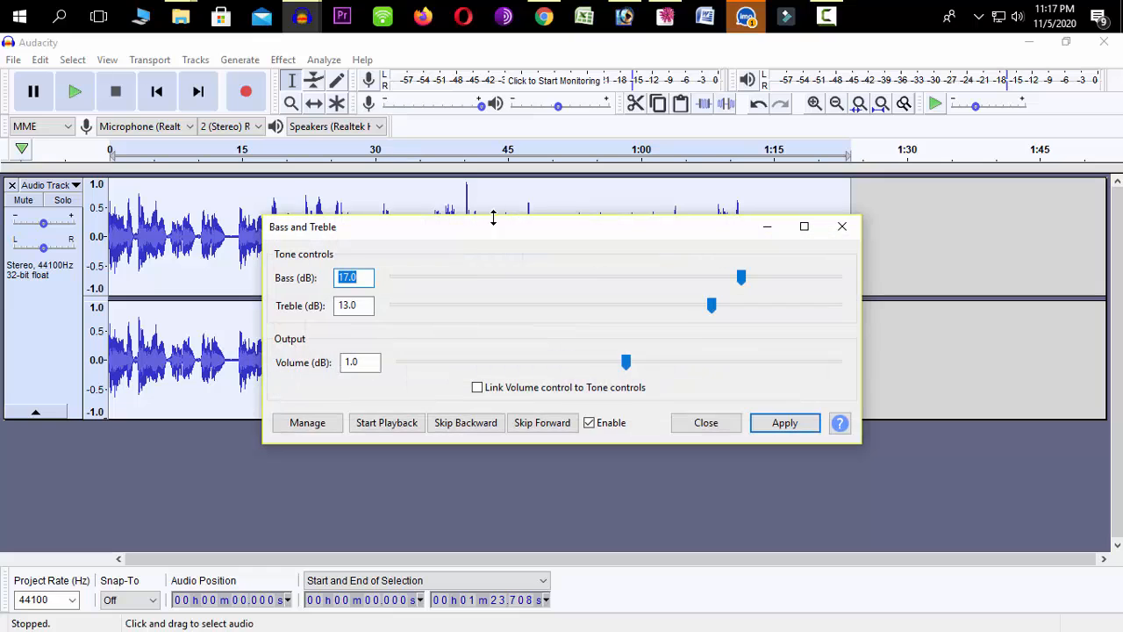
{"action": "left_click", "coordinate": [706, 422]}
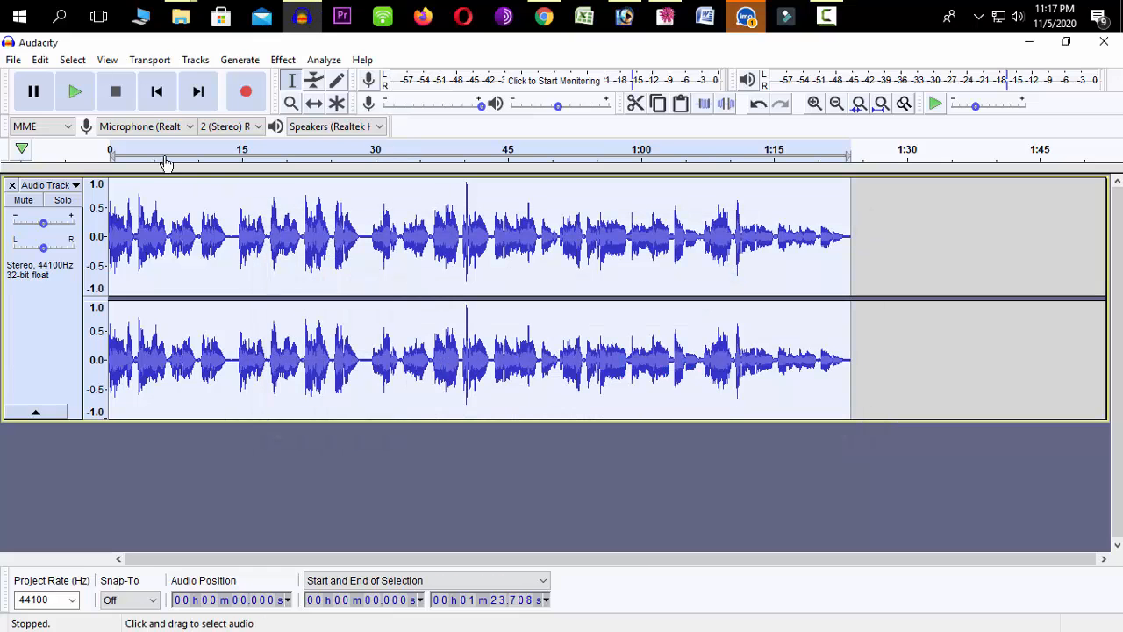
Step: Play the track and, while it runs, set the output volume of the Bass and Treble effect to -6 dB
{"action": "left_click", "coordinate": [75, 95]}
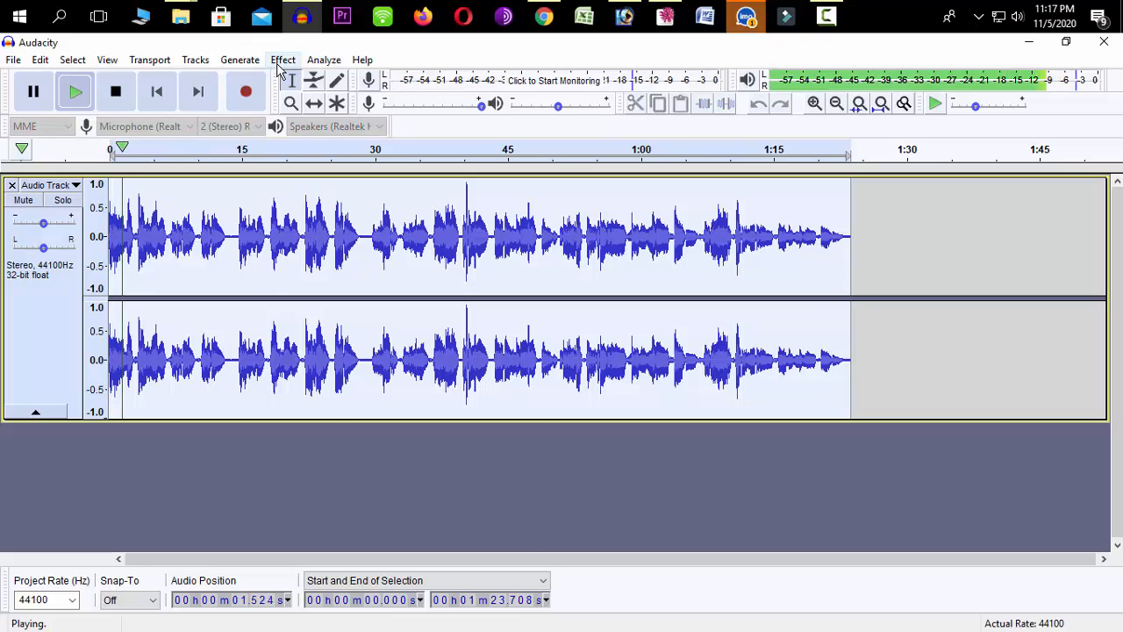
{"action": "left_click", "coordinate": [283, 59]}
{"action": "left_click", "coordinate": [555, 111]}
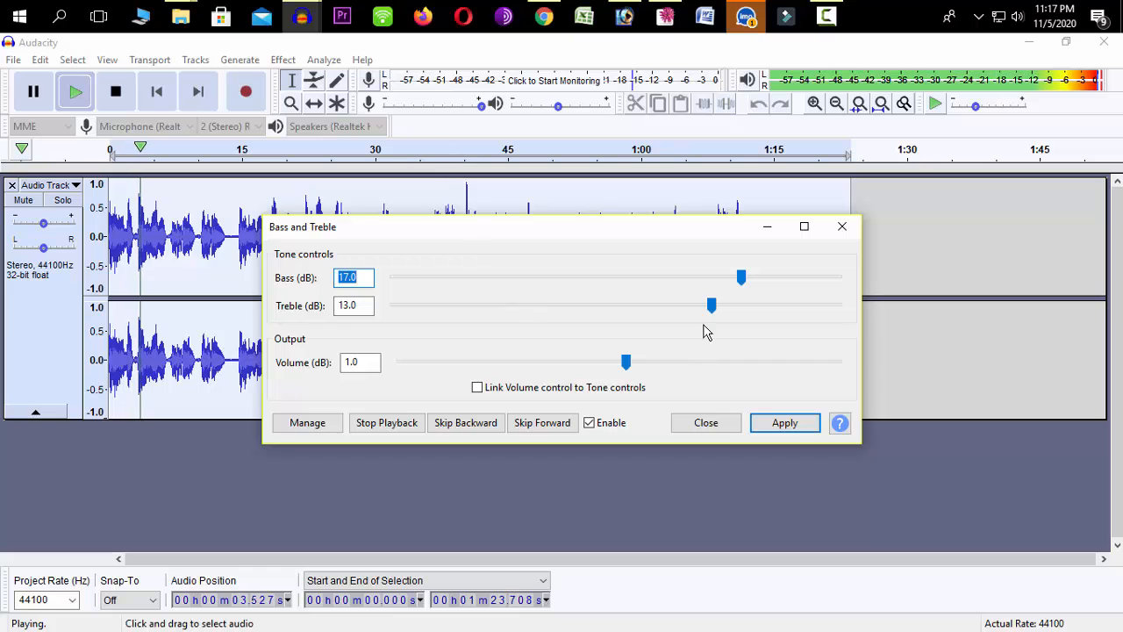
{"action": "left_click_drag", "start_coordinate": [628, 364], "coordinate": [575, 371]}
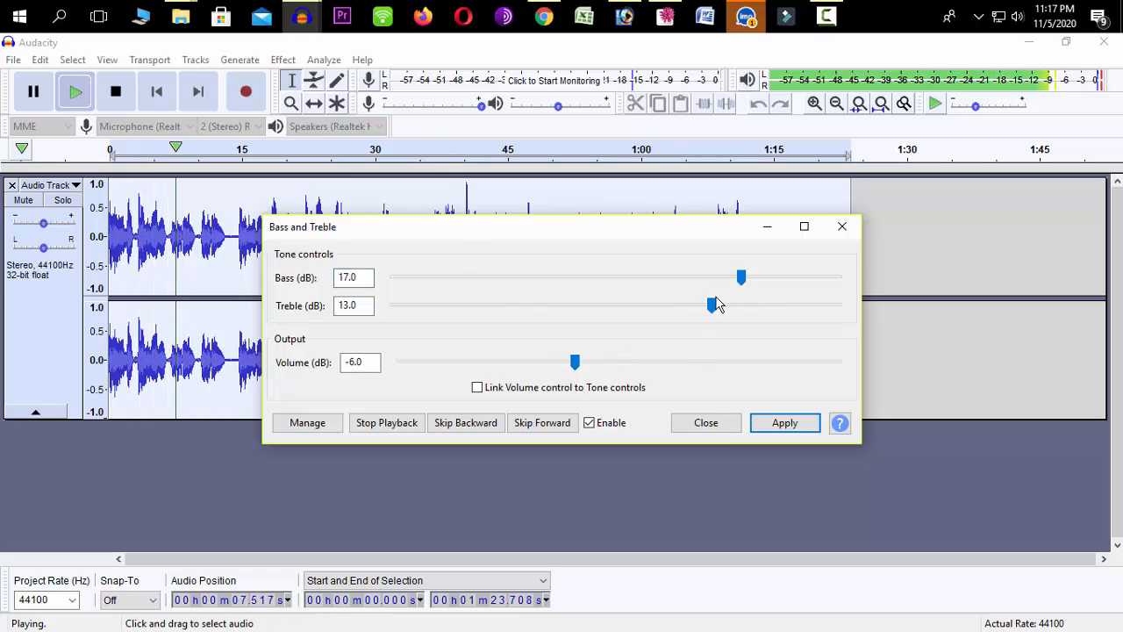
Step: Set the bass to 11 dB and the treble to 17 dB, and apply the effect to the whole track
{"action": "left_click_drag", "start_coordinate": [714, 306], "coordinate": [700, 285]}
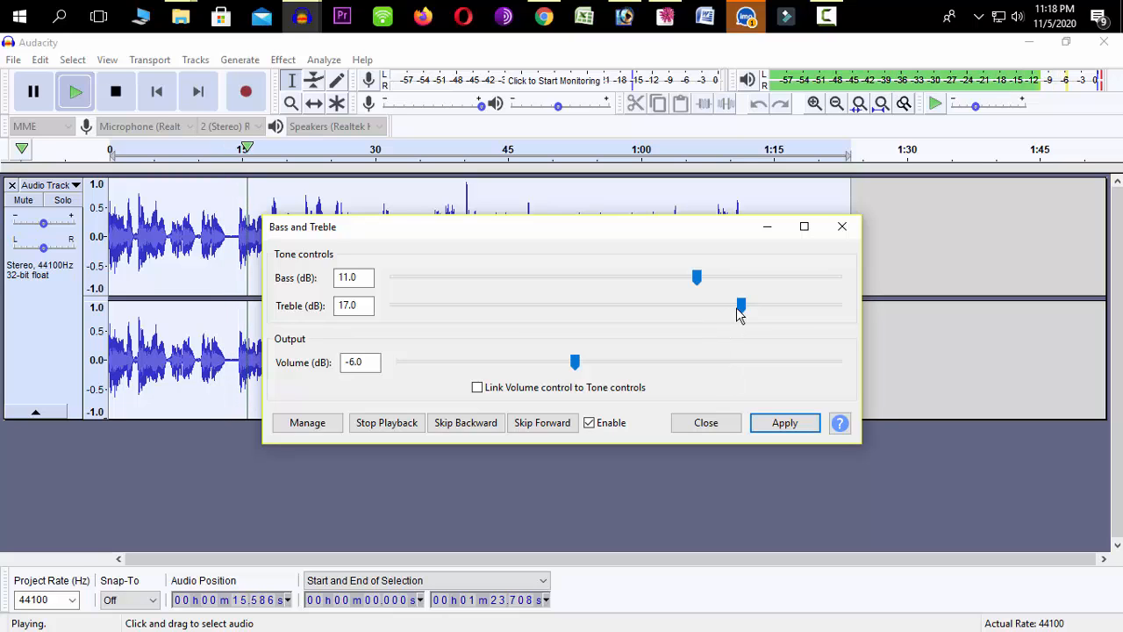
{"action": "left_click_drag", "start_coordinate": [746, 315], "coordinate": [737, 316]}
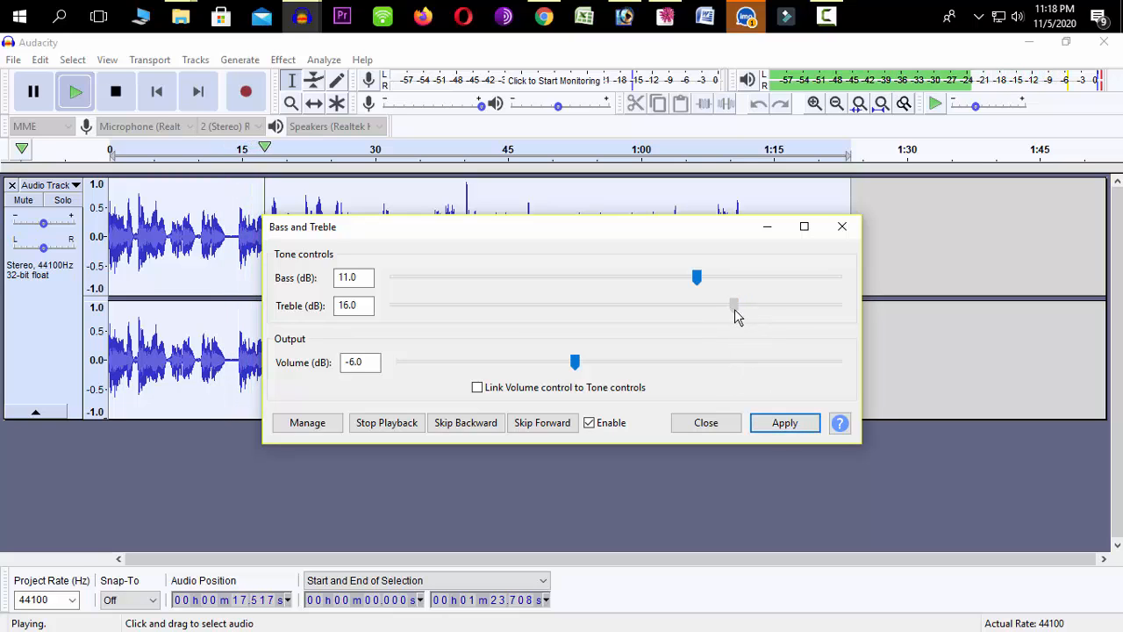
{"action": "left_click_drag", "start_coordinate": [696, 278], "coordinate": [741, 306]}
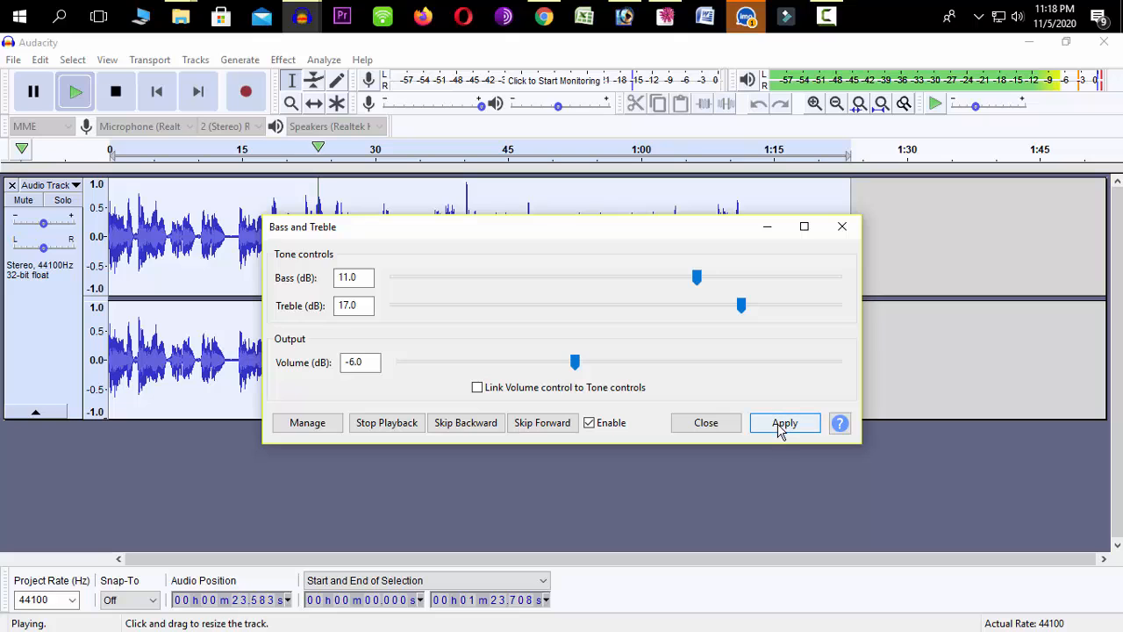
{"action": "left_click", "coordinate": [778, 427]}
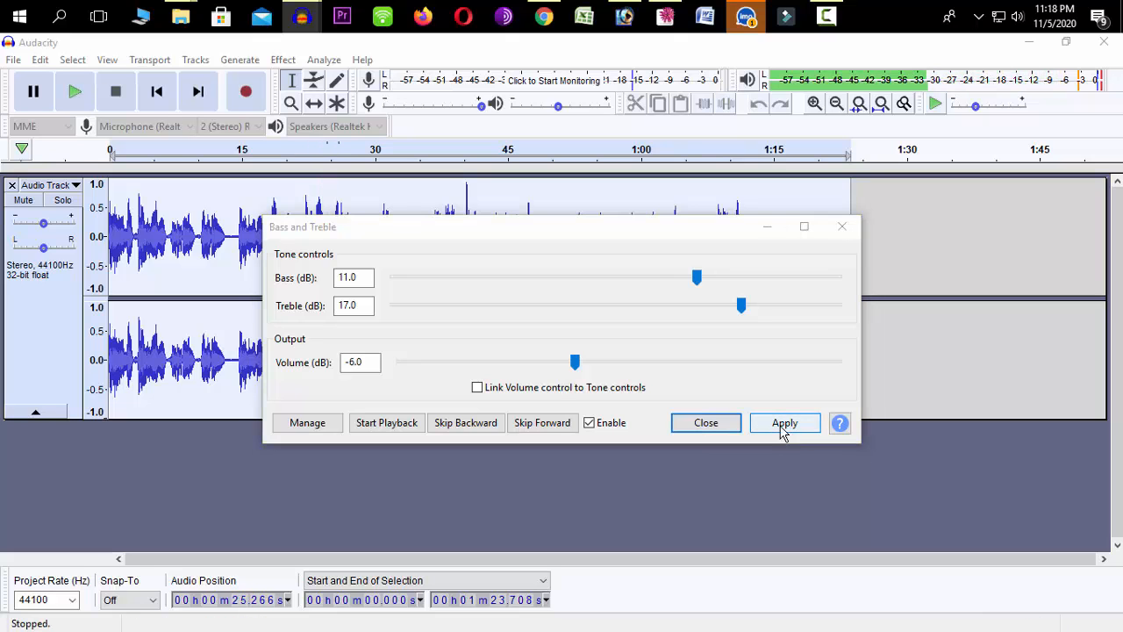
{"action": "left_click", "coordinate": [720, 427]}
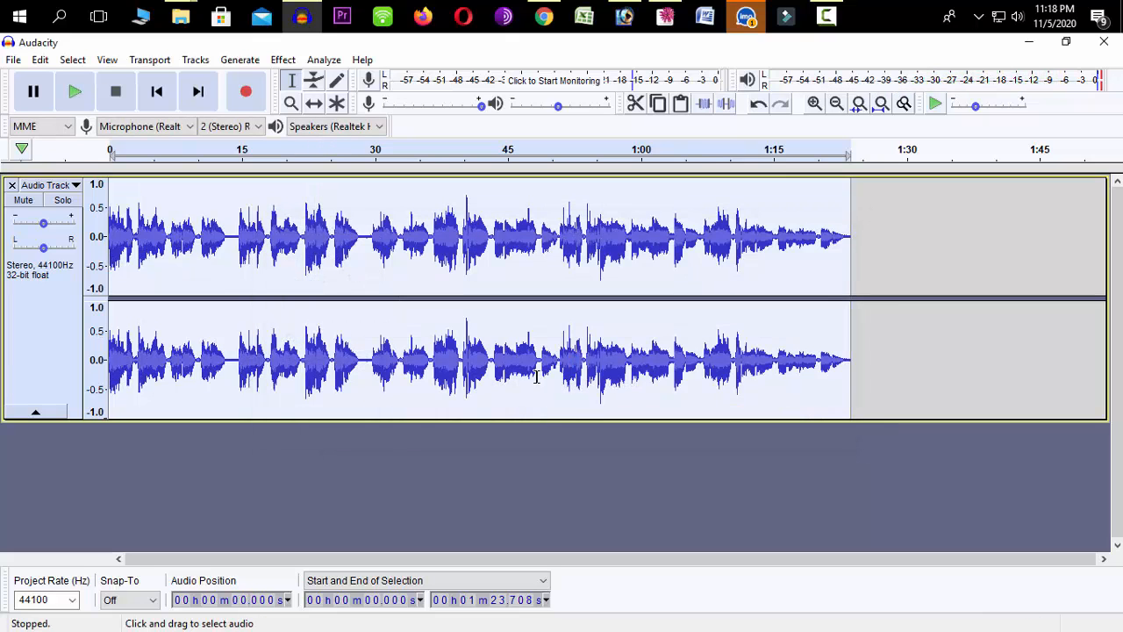
Step: Listen to the opening of the track, and apply an Echo with a 0.2-second delay time and a 0.3 decay factor
{"action": "left_click", "coordinate": [75, 92]}
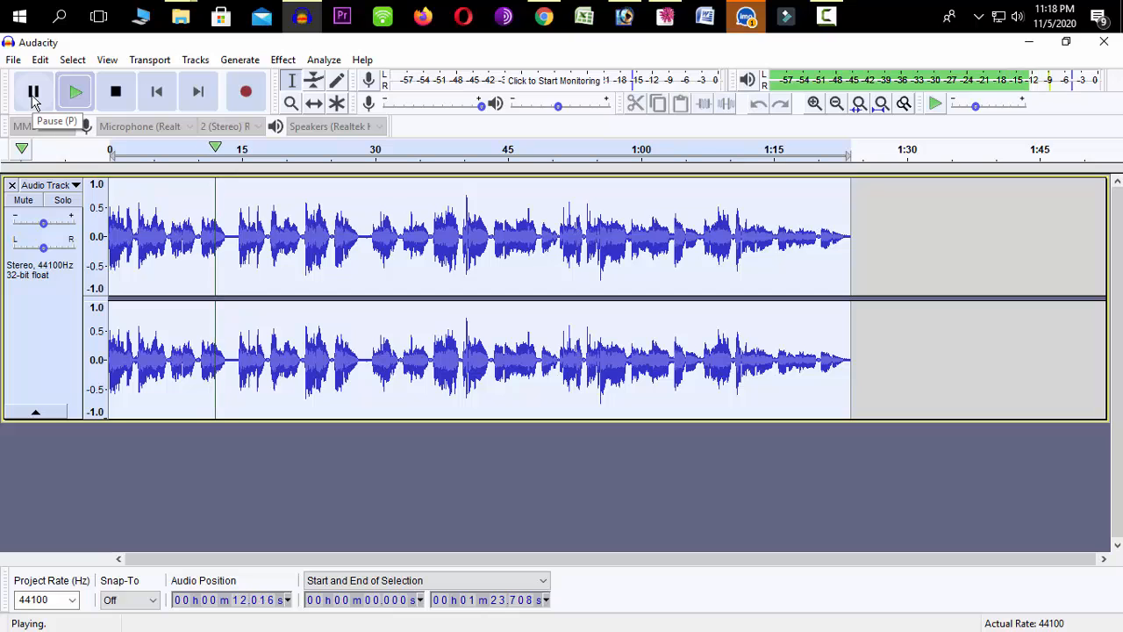
{"action": "left_click", "coordinate": [34, 95]}
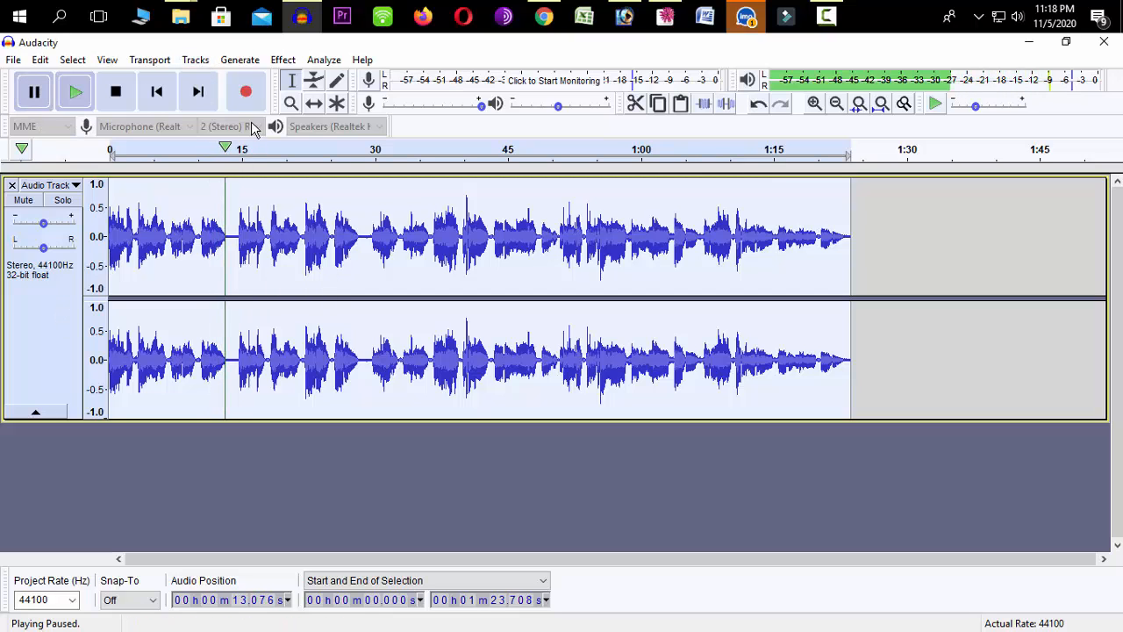
{"action": "left_click", "coordinate": [281, 61]}
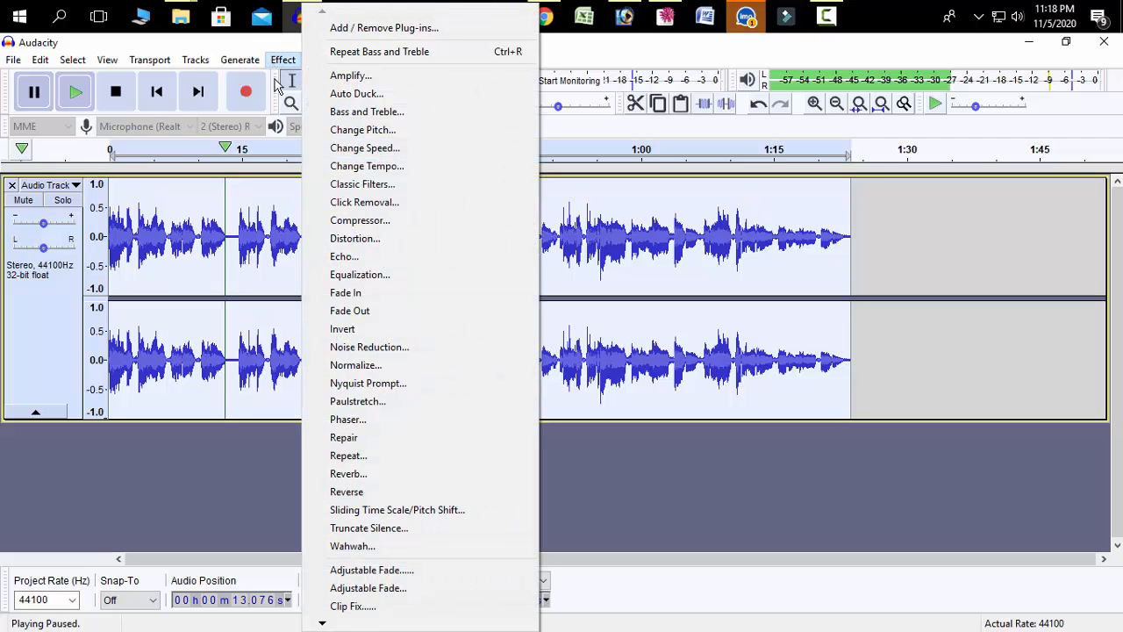
{"action": "left_click", "coordinate": [379, 257]}
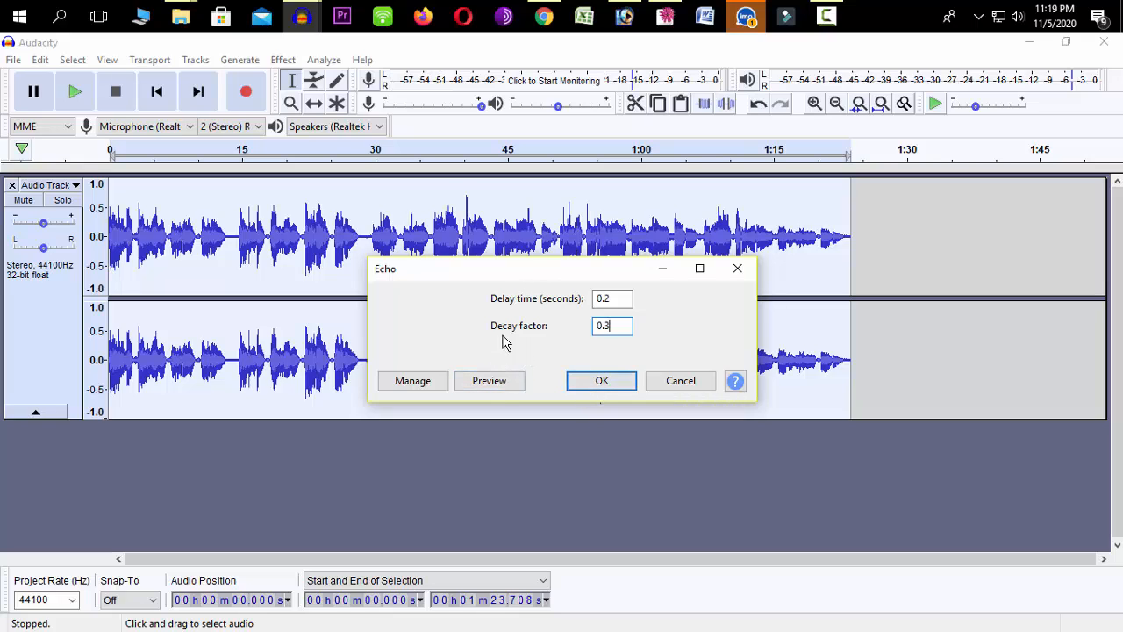
{"action": "left_click", "coordinate": [602, 380]}
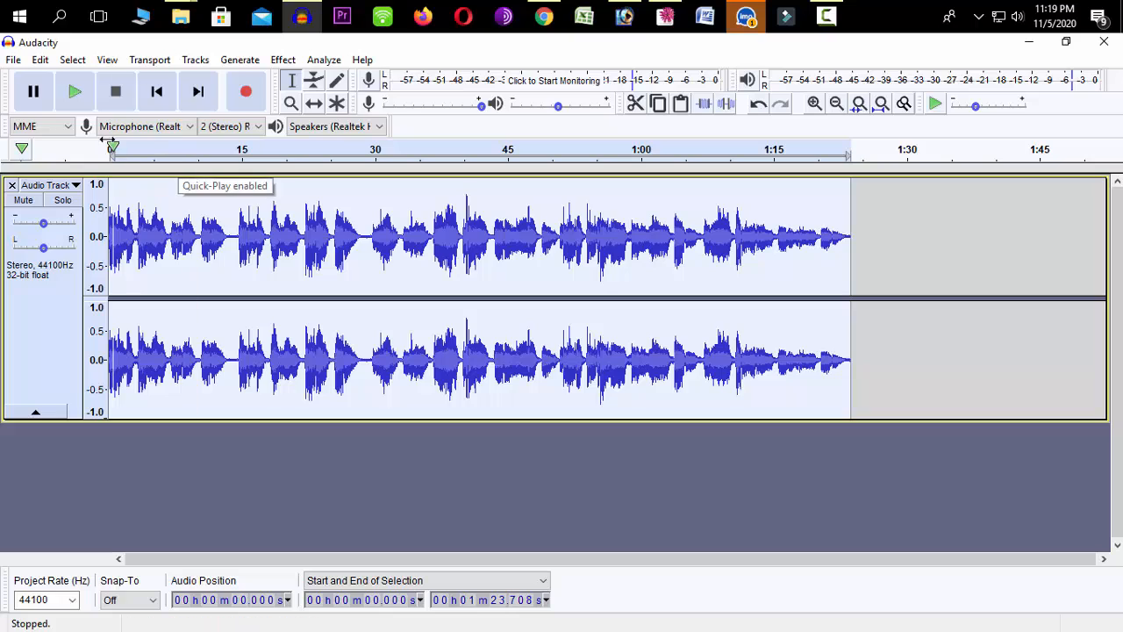
Step: Play the track from the start and raise the system speaker volume to 61 while listening
{"action": "left_click", "coordinate": [76, 96]}
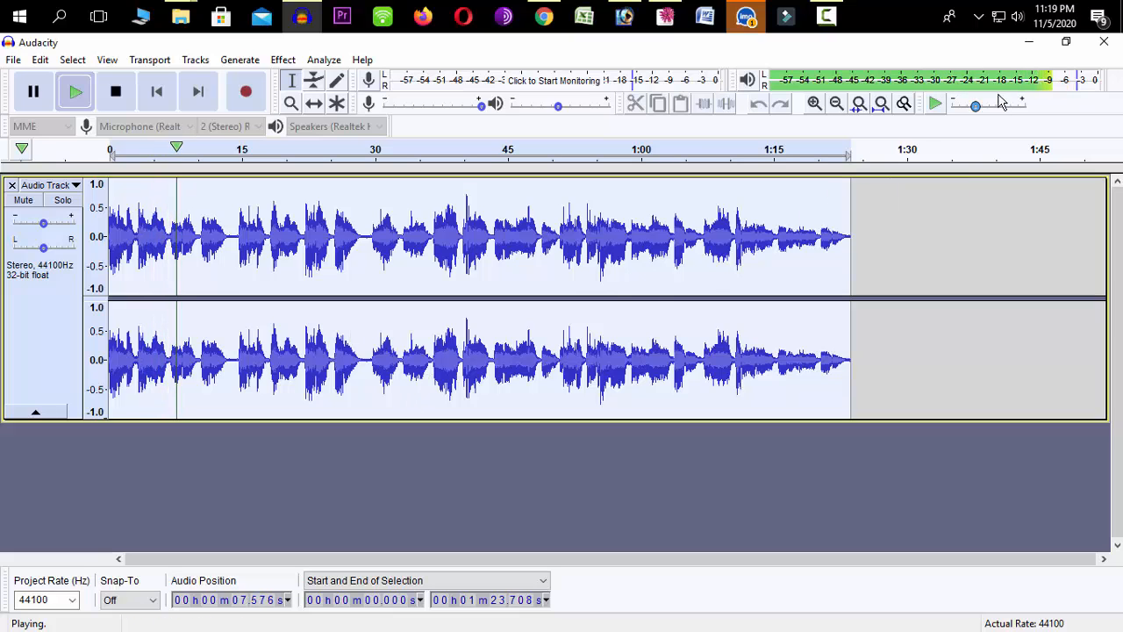
{"action": "left_click", "coordinate": [1017, 16]}
{"action": "left_click", "coordinate": [996, 92]}
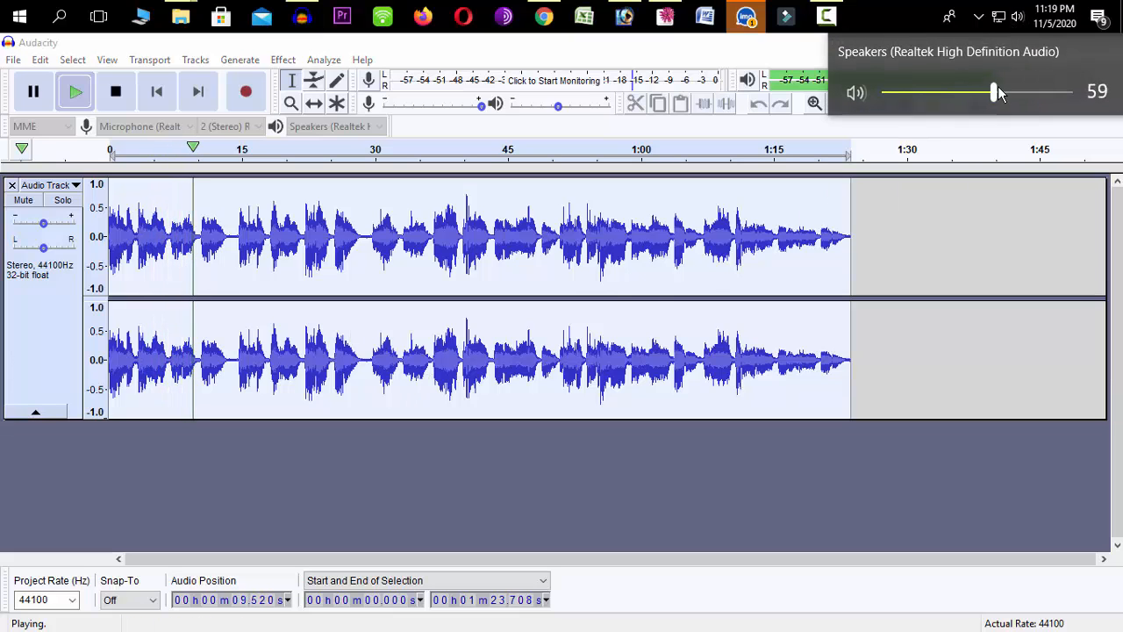
{"action": "mouse_move", "coordinate": [997, 88]}
{"action": "left_mouse_down"}
{"action": "mouse_move", "coordinate": [1018, 91]}
{"action": "mouse_move", "coordinate": [998, 91]}
{"action": "left_mouse_up"}
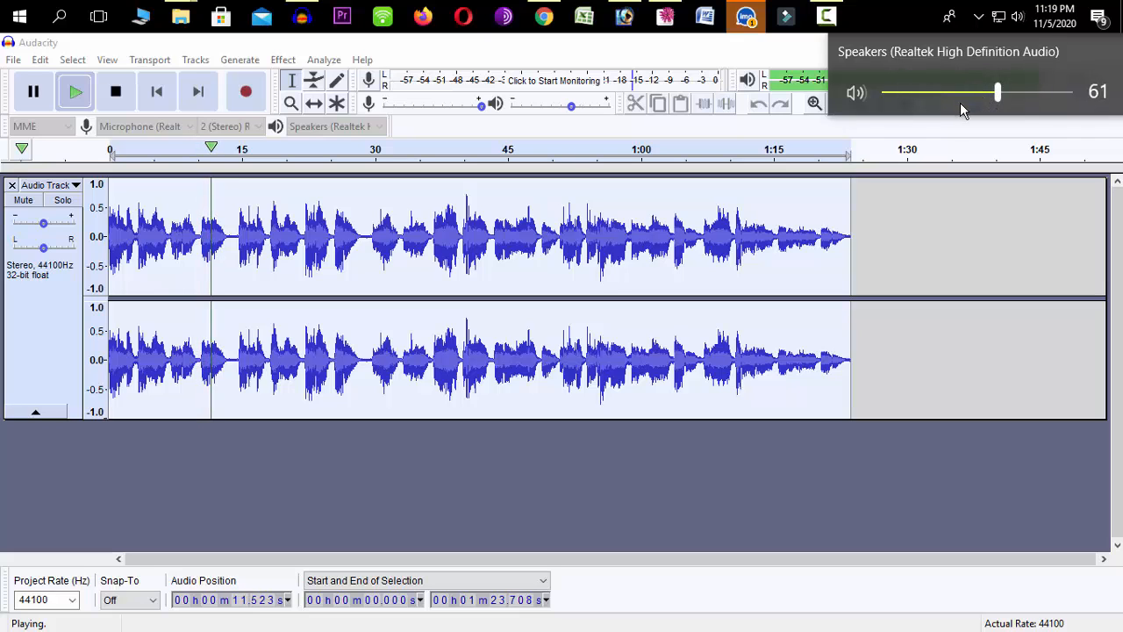
{"action": "left_click", "coordinate": [676, 462]}
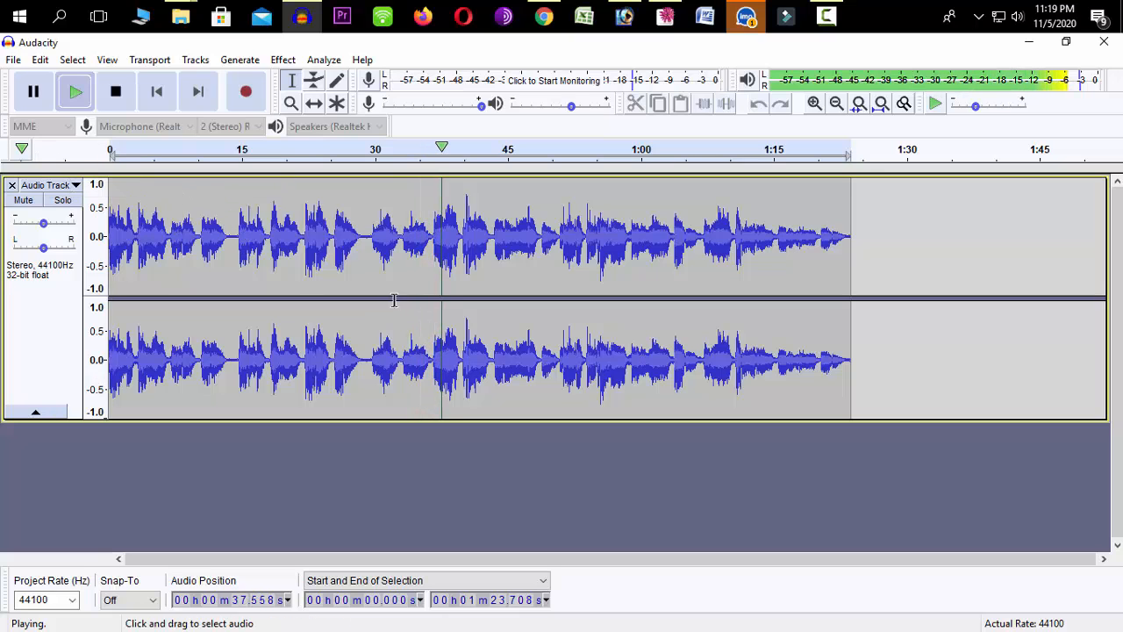
Step: Lower the system speaker volume to 45, listen to the rest of the track and pause it near its end
{"action": "left_click", "coordinate": [1017, 17]}
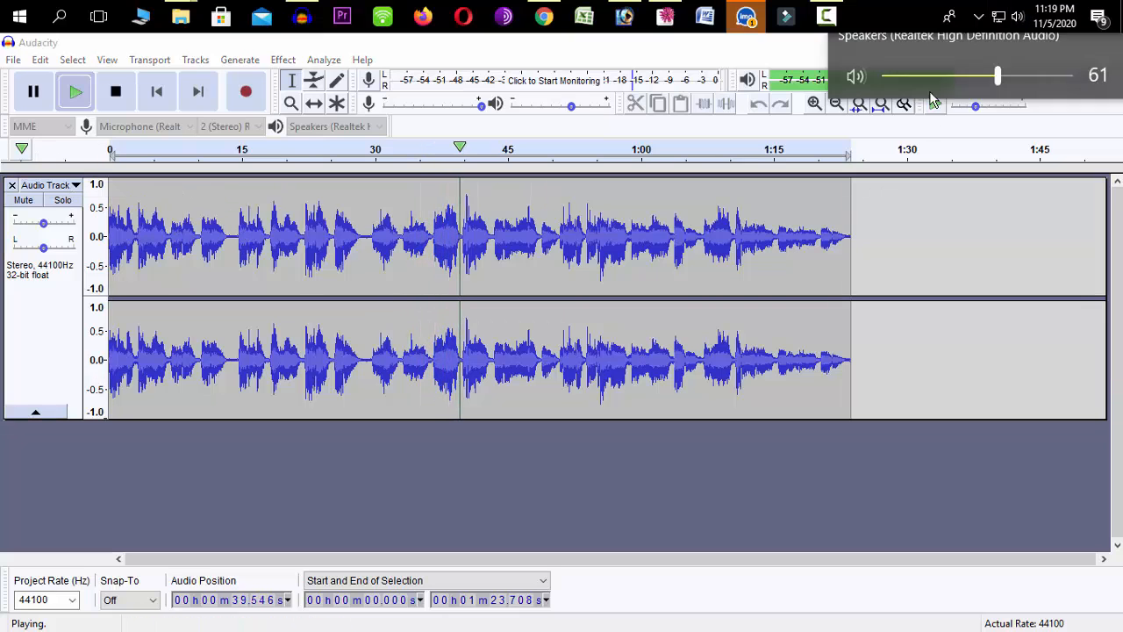
{"action": "left_click_drag", "start_coordinate": [998, 92], "coordinate": [969, 97]}
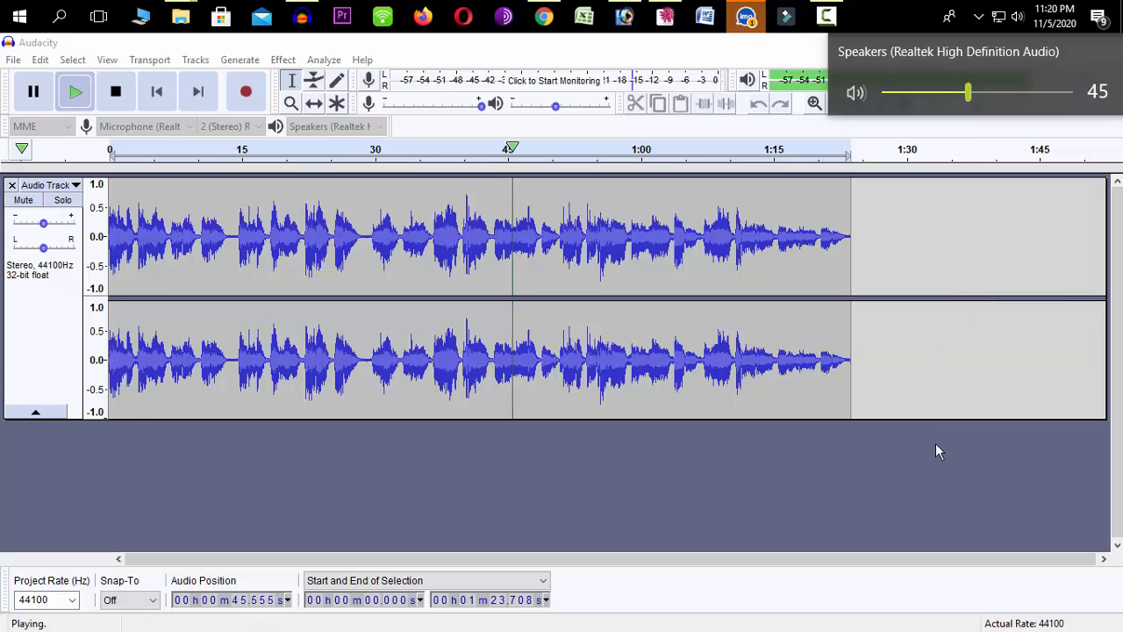
{"action": "left_click", "coordinate": [915, 464]}
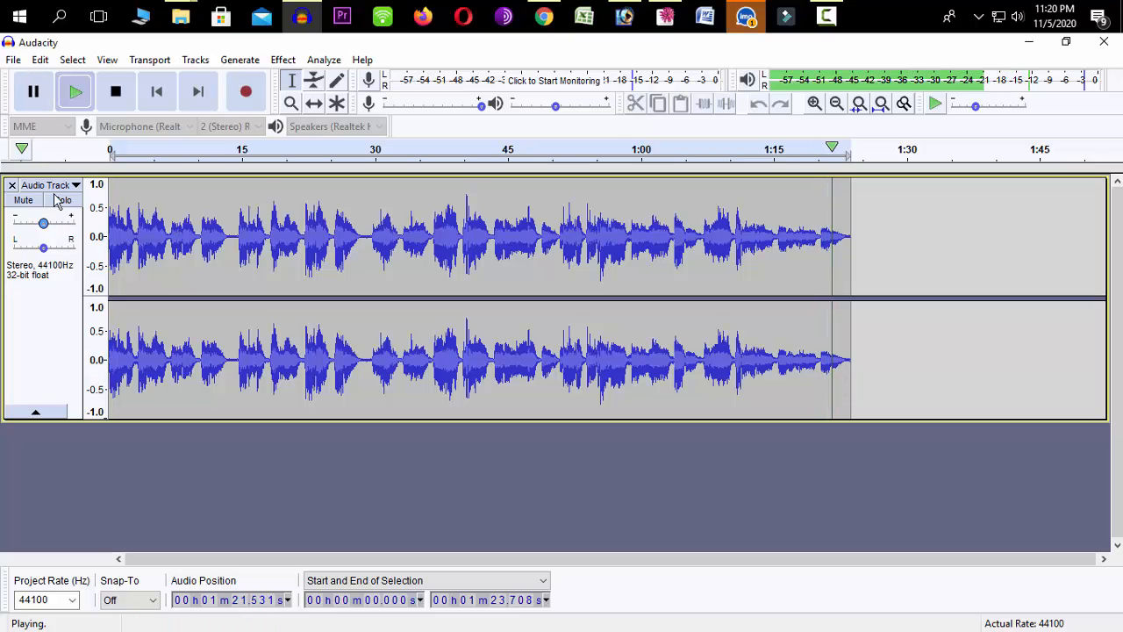
{"action": "left_click", "coordinate": [34, 91]}
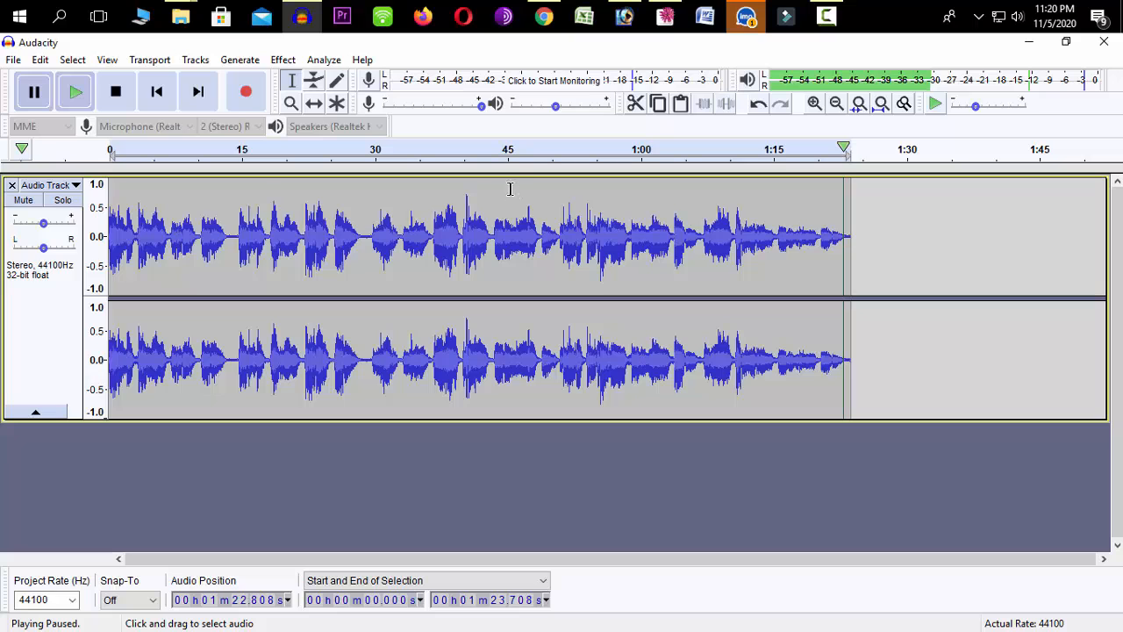
{"action": "left_click", "coordinate": [285, 62]}
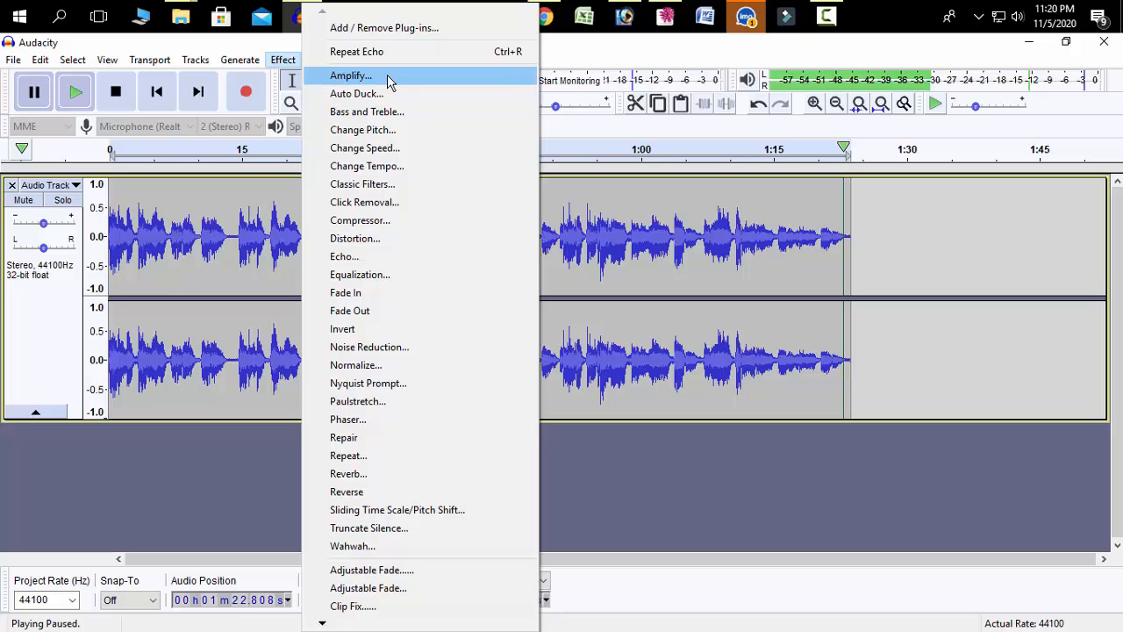
{"action": "left_click", "coordinate": [392, 134]}
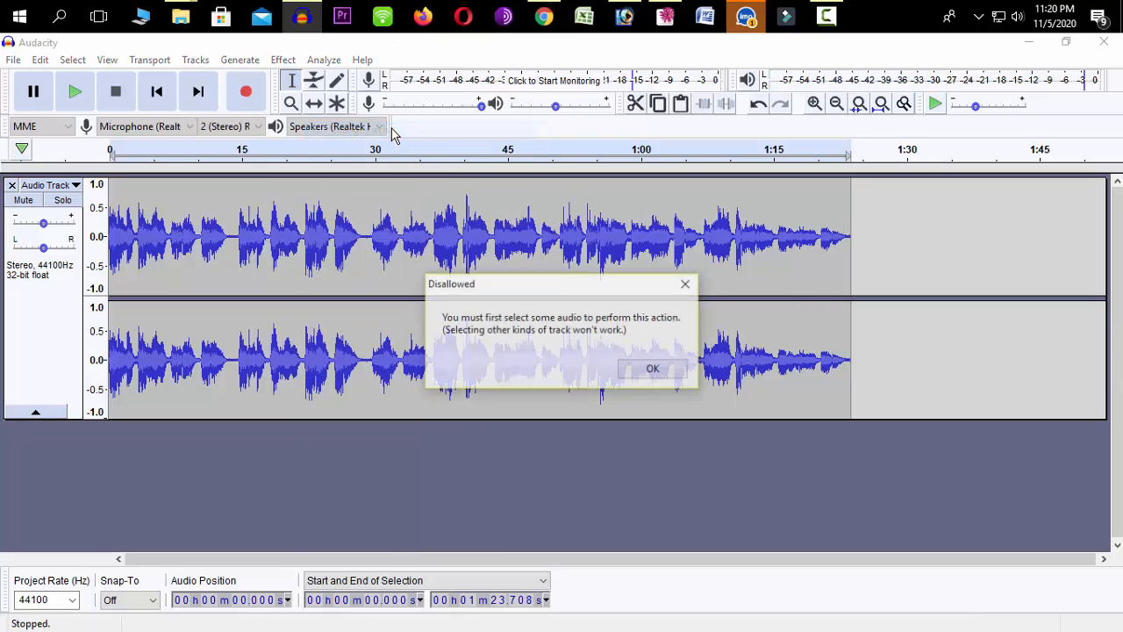
{"action": "left_click", "coordinate": [661, 366]}
Step: Select the whole track and preview a Change Pitch from C♯/D♭3 to F3 without applying it
{"action": "left_click", "coordinate": [67, 351]}
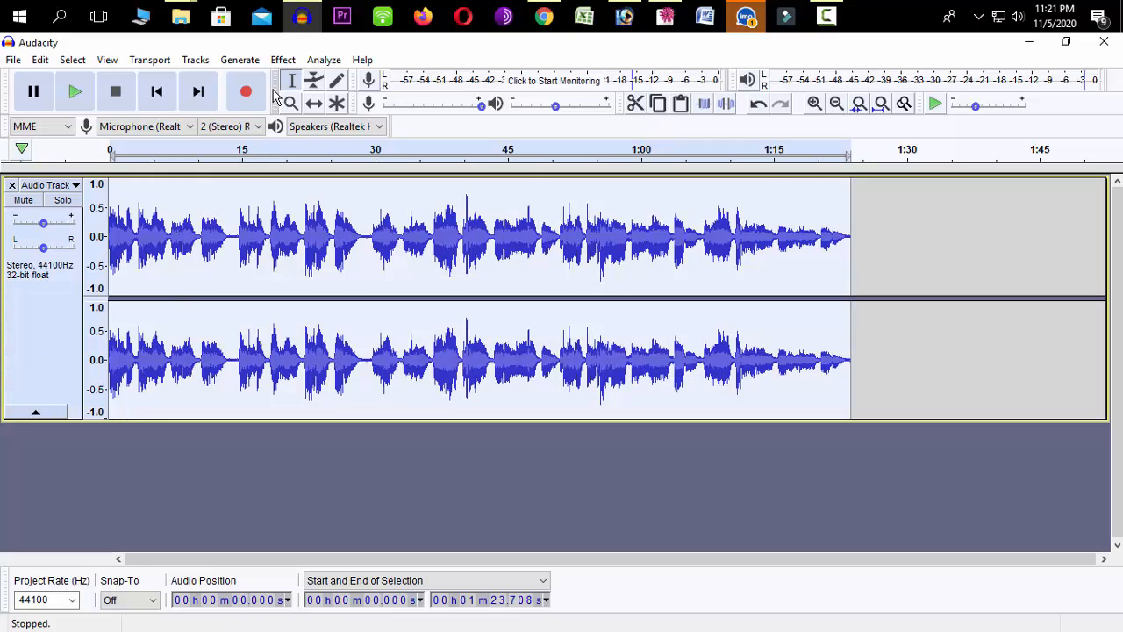
{"action": "left_click", "coordinate": [282, 59]}
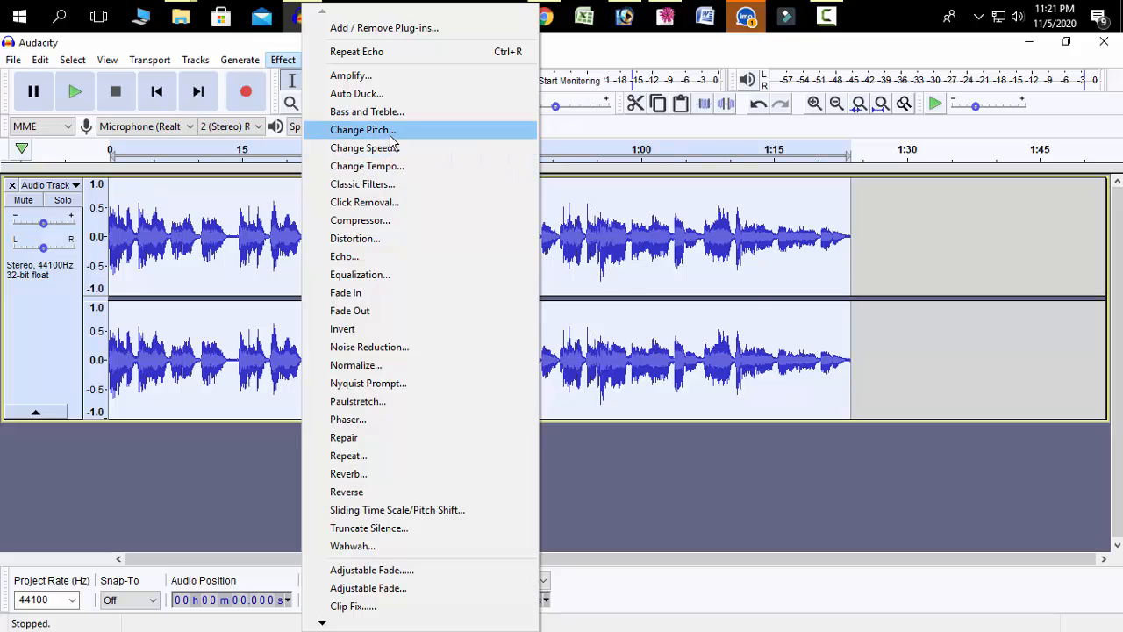
{"action": "left_click", "coordinate": [396, 130]}
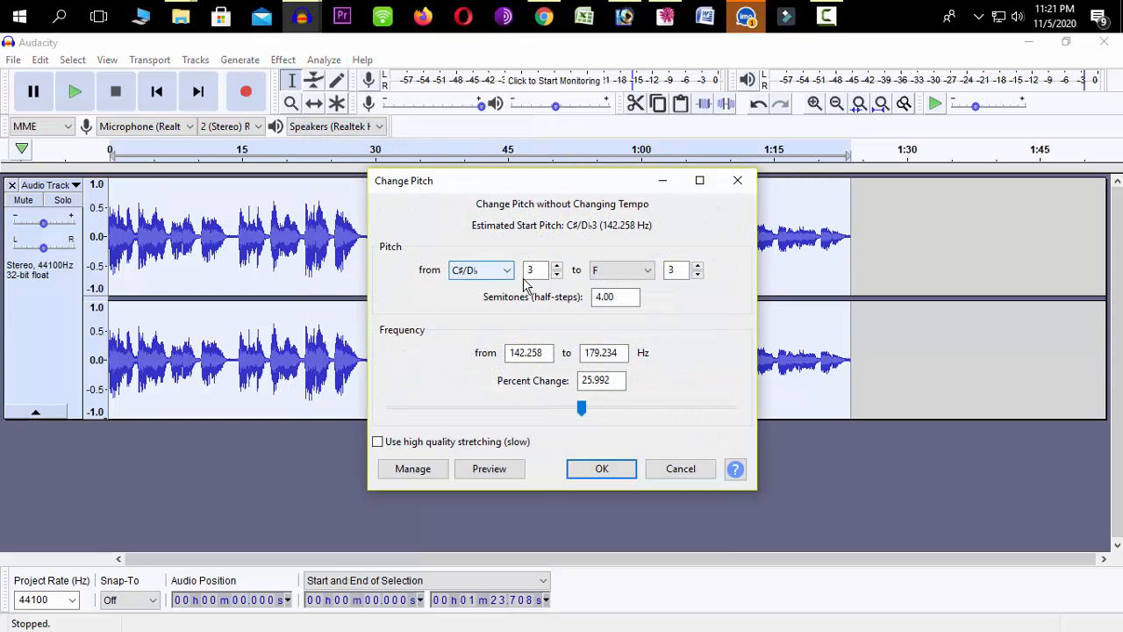
{"action": "left_click", "coordinate": [488, 468]}
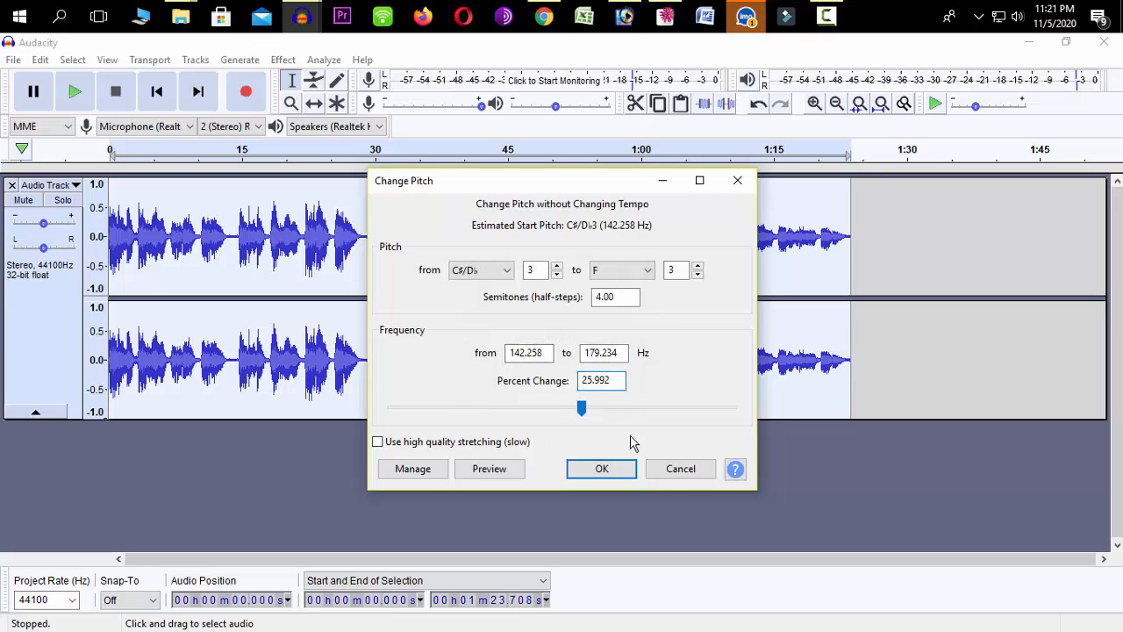
{"action": "left_click", "coordinate": [680, 469]}
Step: Reopen Change Pitch for the whole track, set the target pitch to D, and preview the result
{"action": "left_click", "coordinate": [282, 59]}
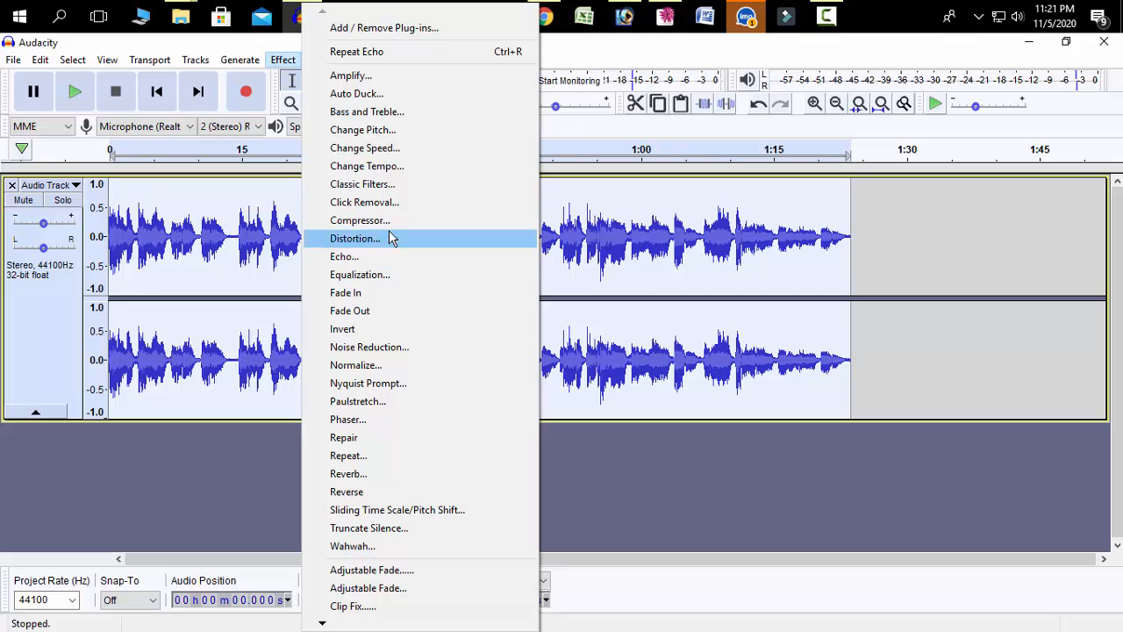
{"action": "left_click", "coordinate": [386, 130]}
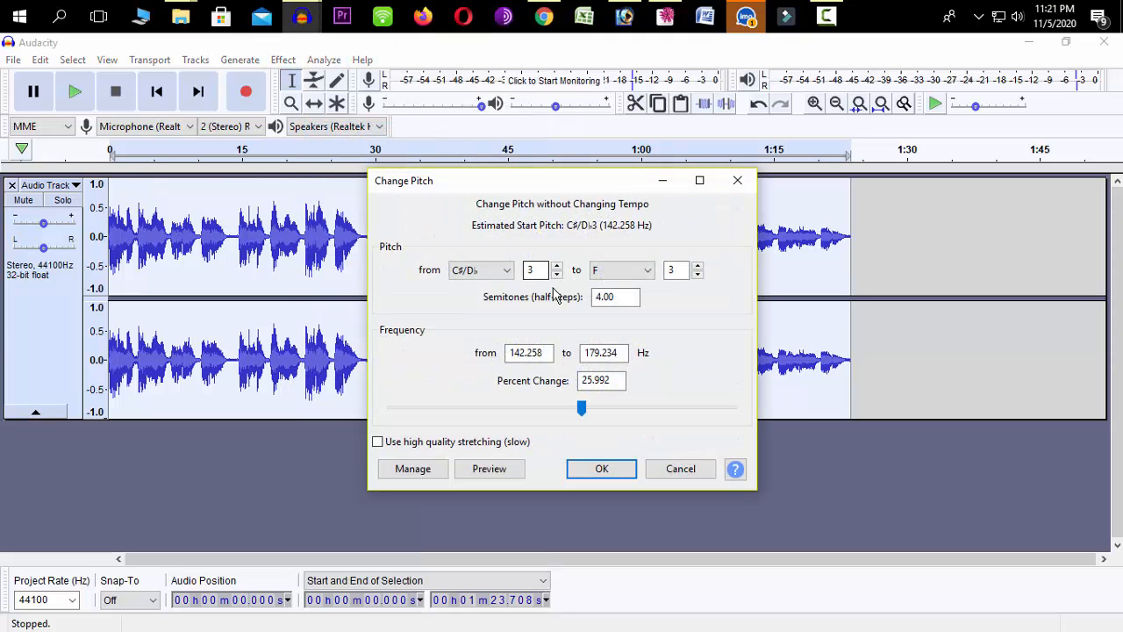
{"action": "left_click", "coordinate": [647, 271]}
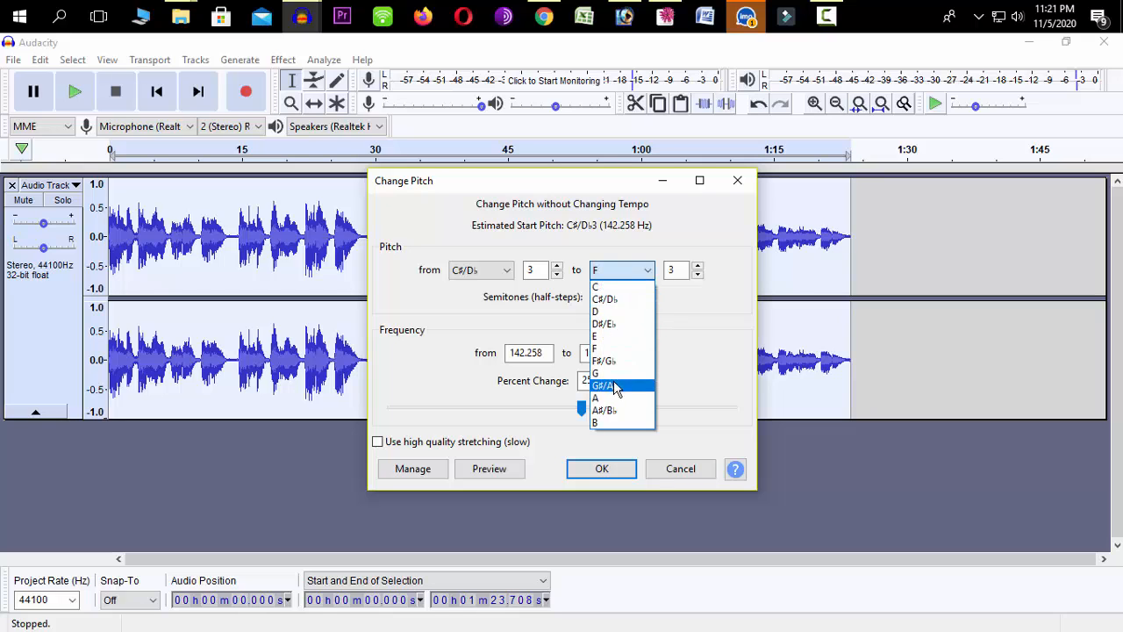
{"action": "left_click", "coordinate": [481, 323]}
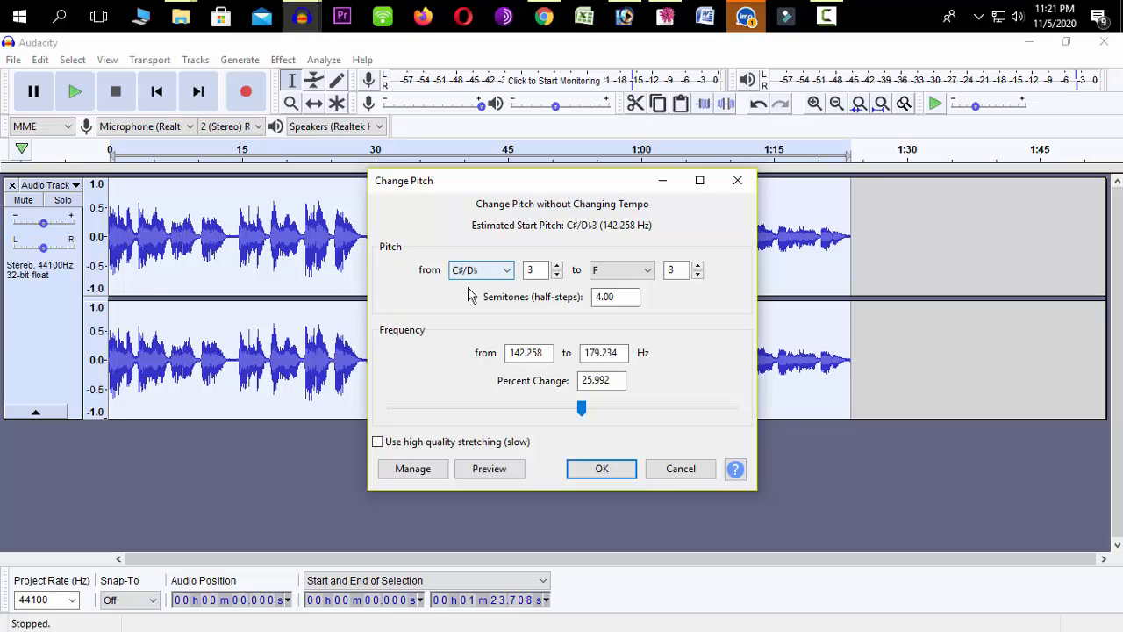
{"action": "left_click", "coordinate": [628, 273]}
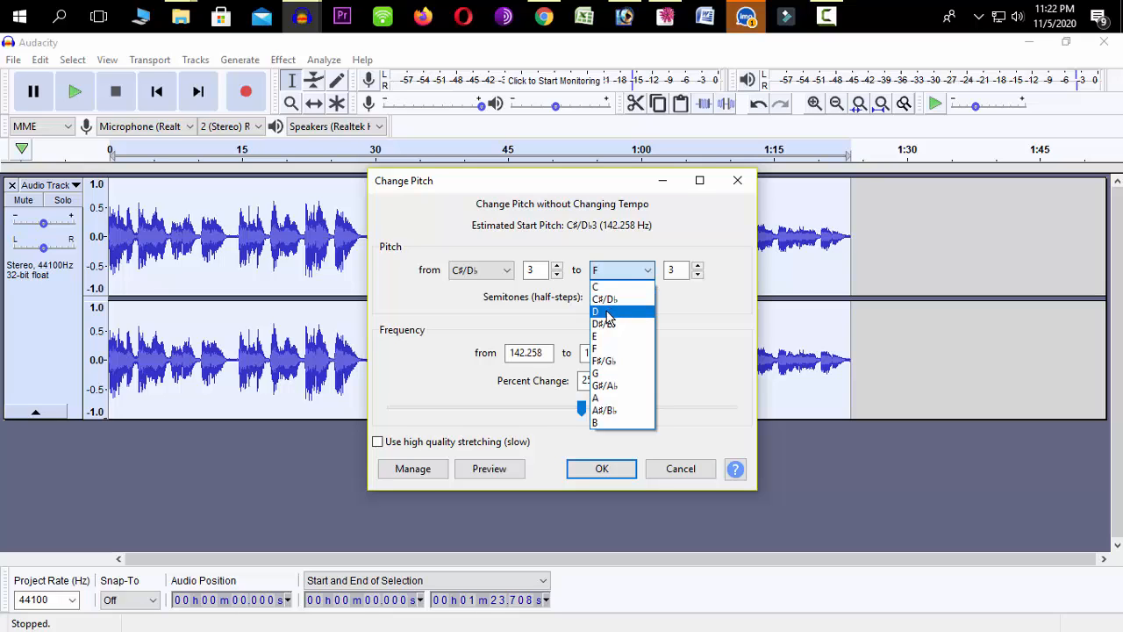
{"action": "left_click", "coordinate": [619, 312]}
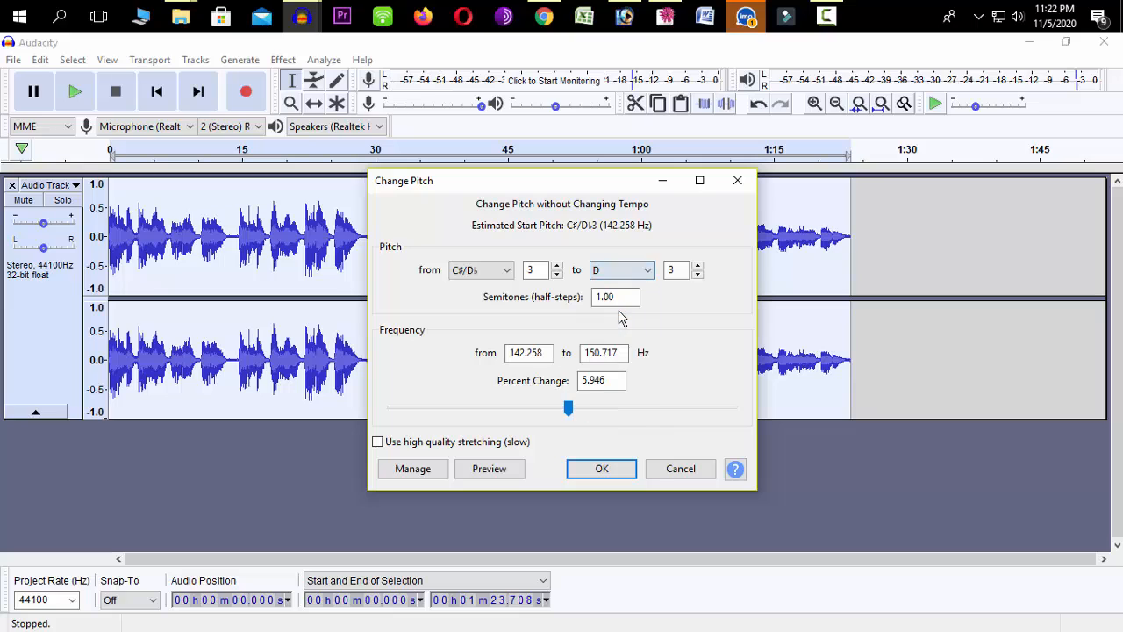
{"action": "left_click", "coordinate": [487, 469]}
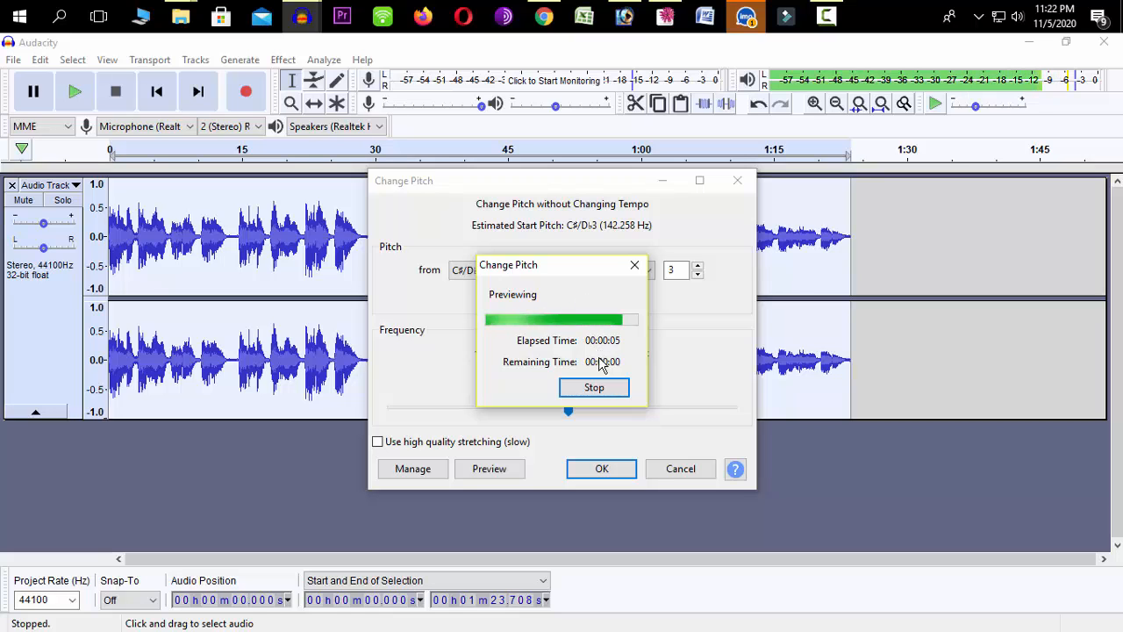
Step: Try C as the target pitch and preview how the vocal sounds
{"action": "left_click", "coordinate": [628, 271]}
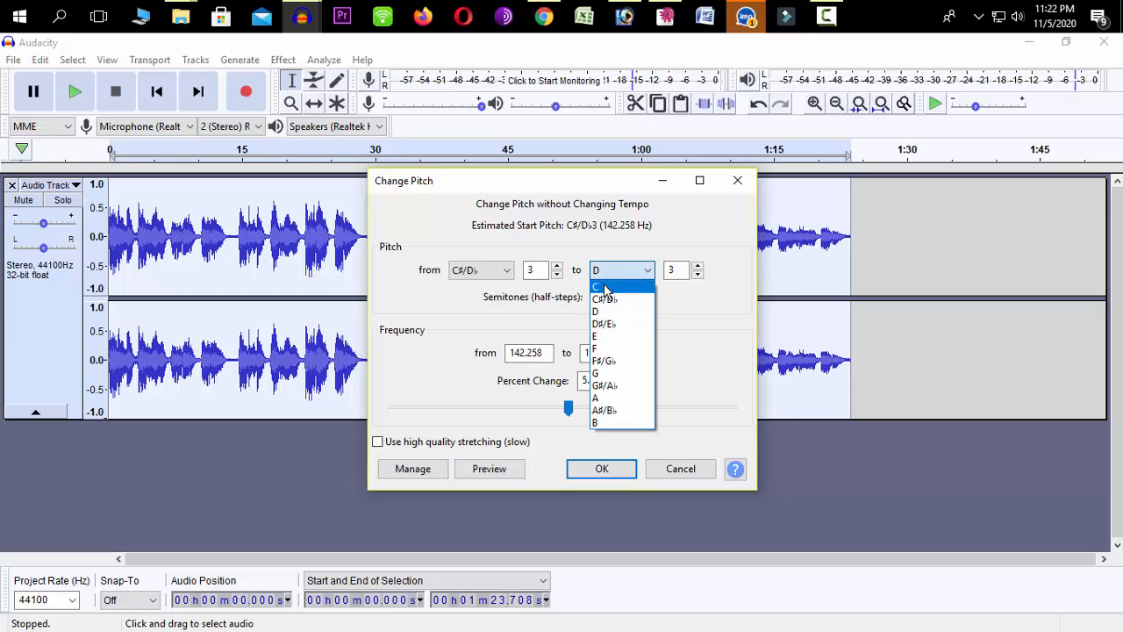
{"action": "left_click", "coordinate": [604, 288]}
{"action": "left_click", "coordinate": [489, 468]}
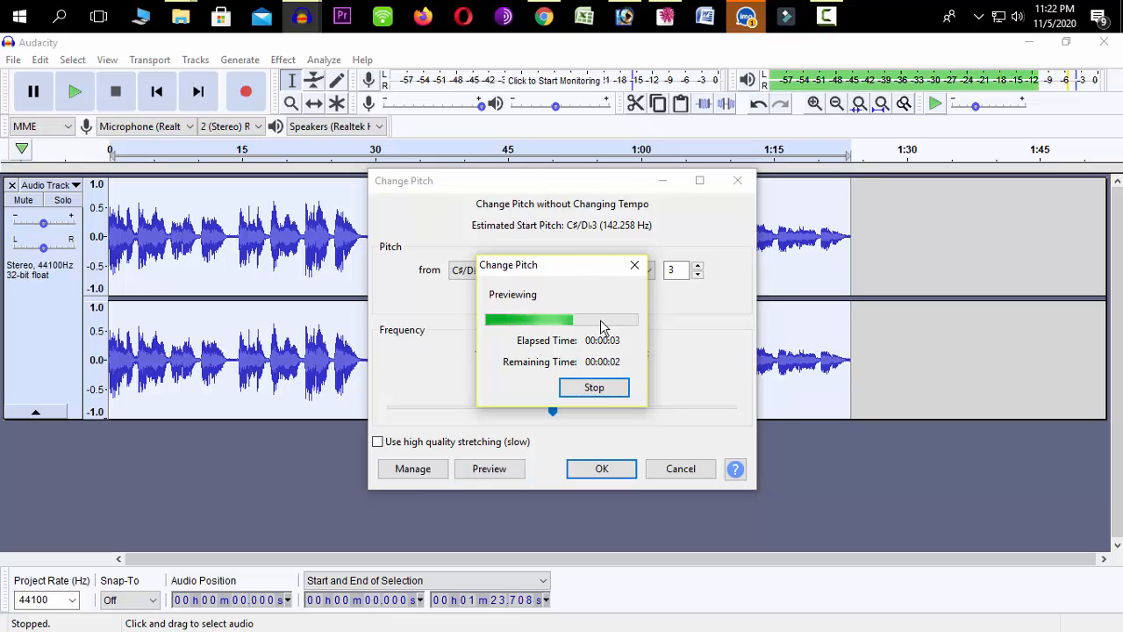
Step: Set the target pitch to D♯/E♭, preview and apply the pitch change, and listen to the opening of the track
{"action": "left_click", "coordinate": [639, 272]}
{"action": "left_click", "coordinate": [635, 270]}
{"action": "left_click", "coordinate": [633, 274]}
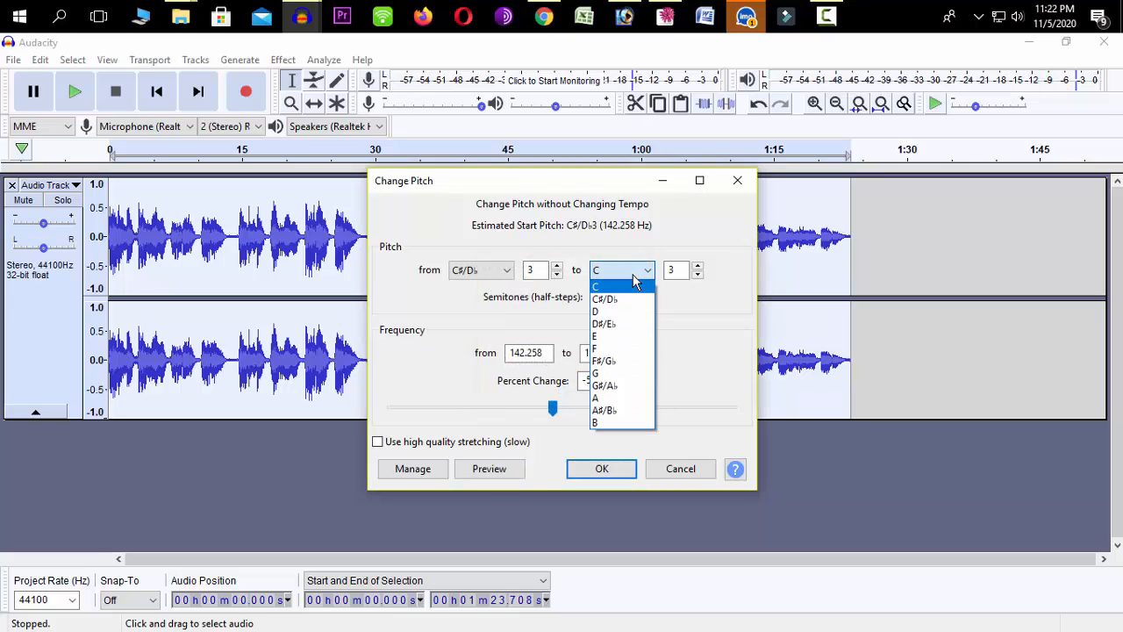
{"action": "left_click", "coordinate": [617, 325]}
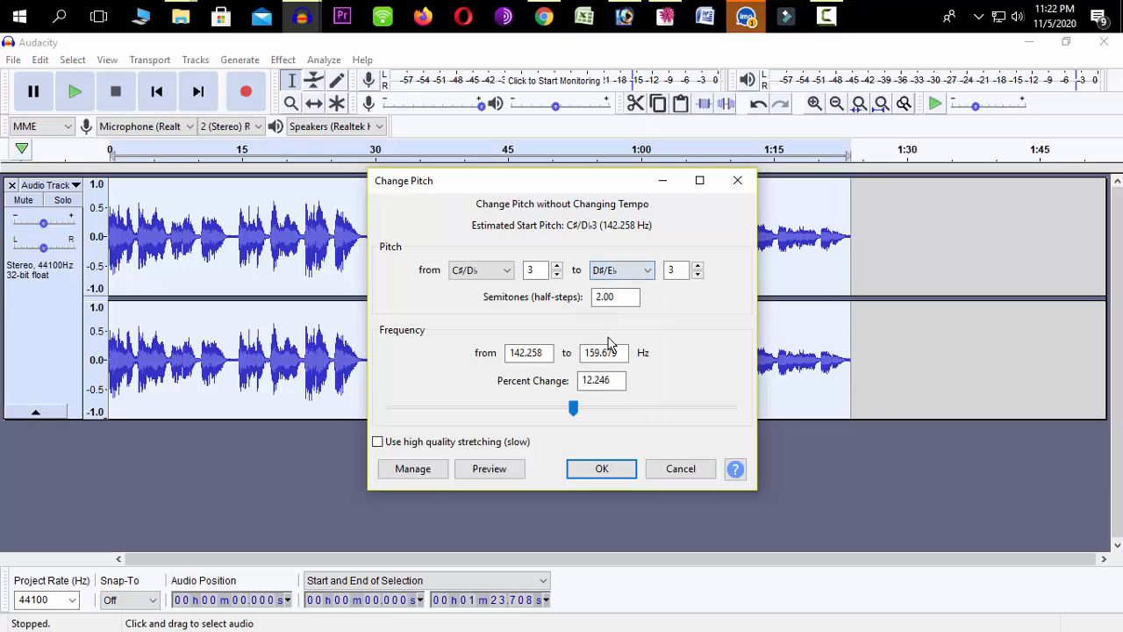
{"action": "left_click", "coordinate": [514, 470]}
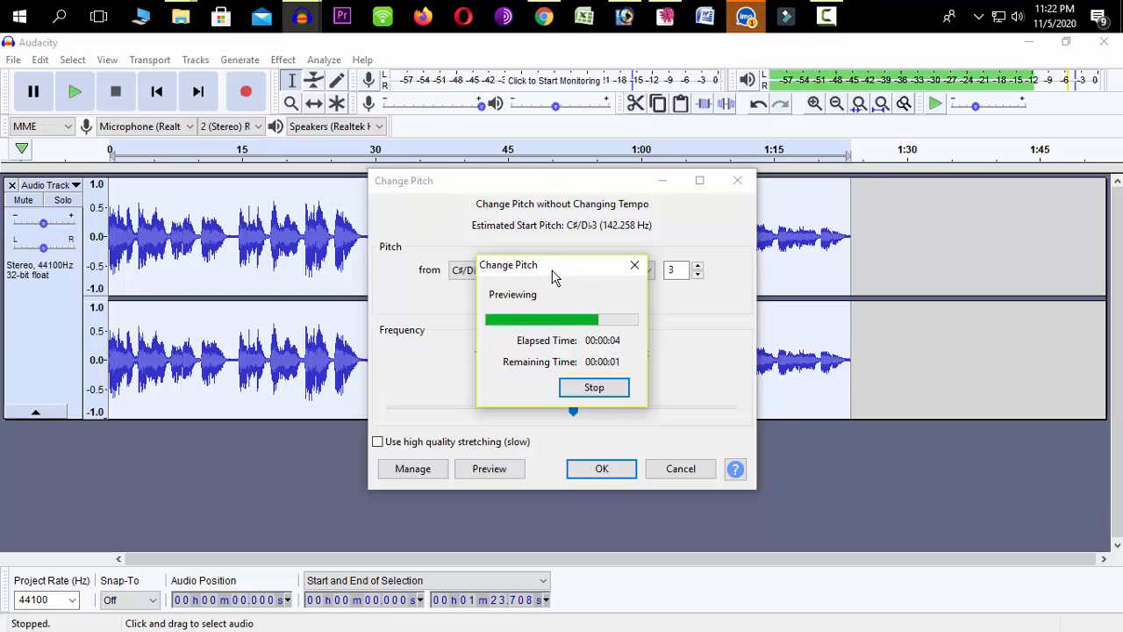
{"action": "left_click", "coordinate": [613, 465]}
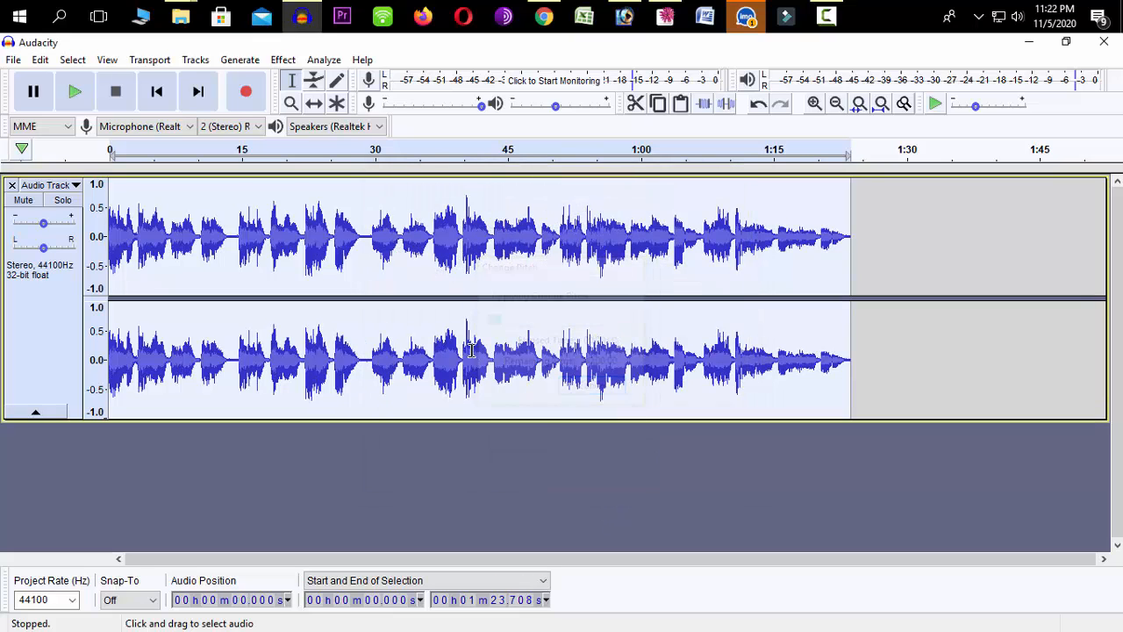
{"action": "left_click", "coordinate": [75, 92]}
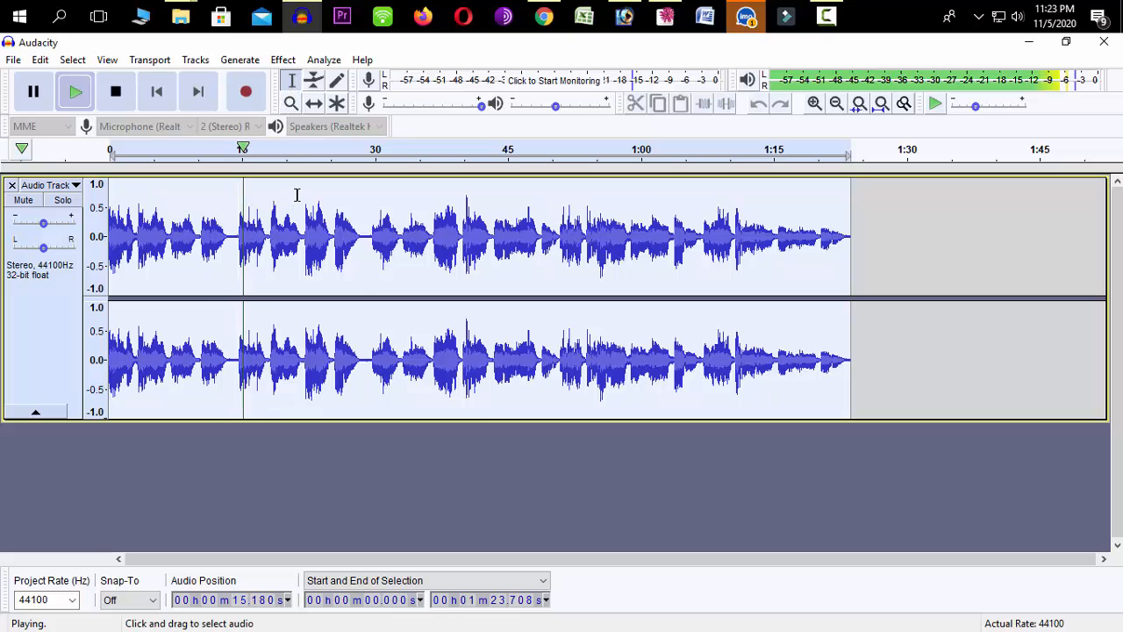
{"action": "left_click", "coordinate": [32, 103]}
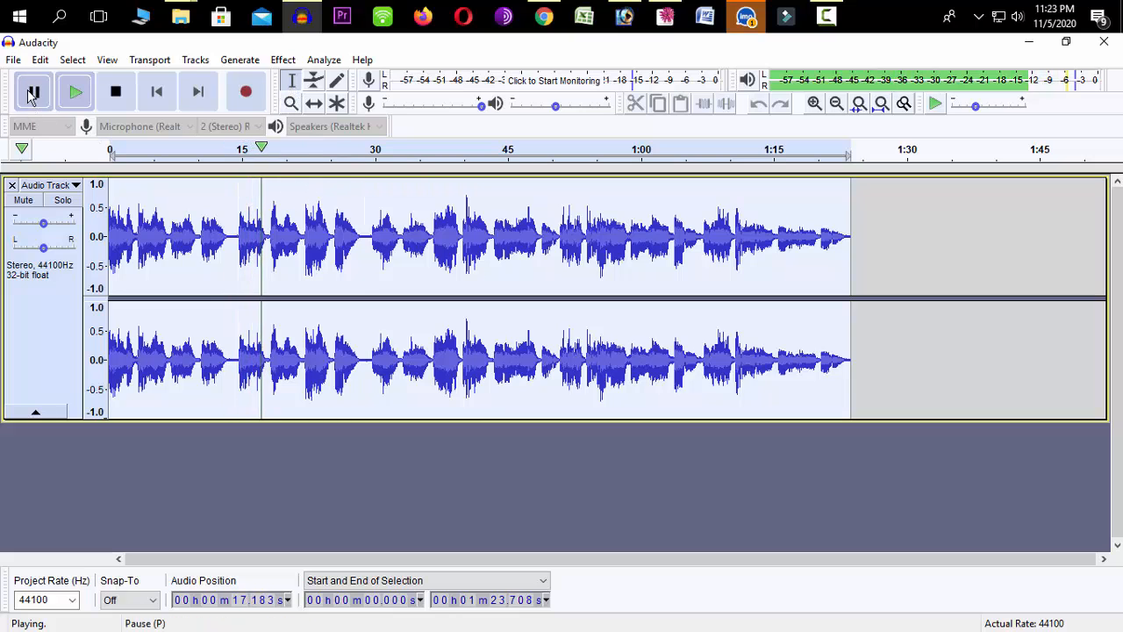
Step: Try Bass and Treble with 15 dB bass and 17 dB treble on the track, undo it, and repeat the effect
{"action": "left_click", "coordinate": [282, 60]}
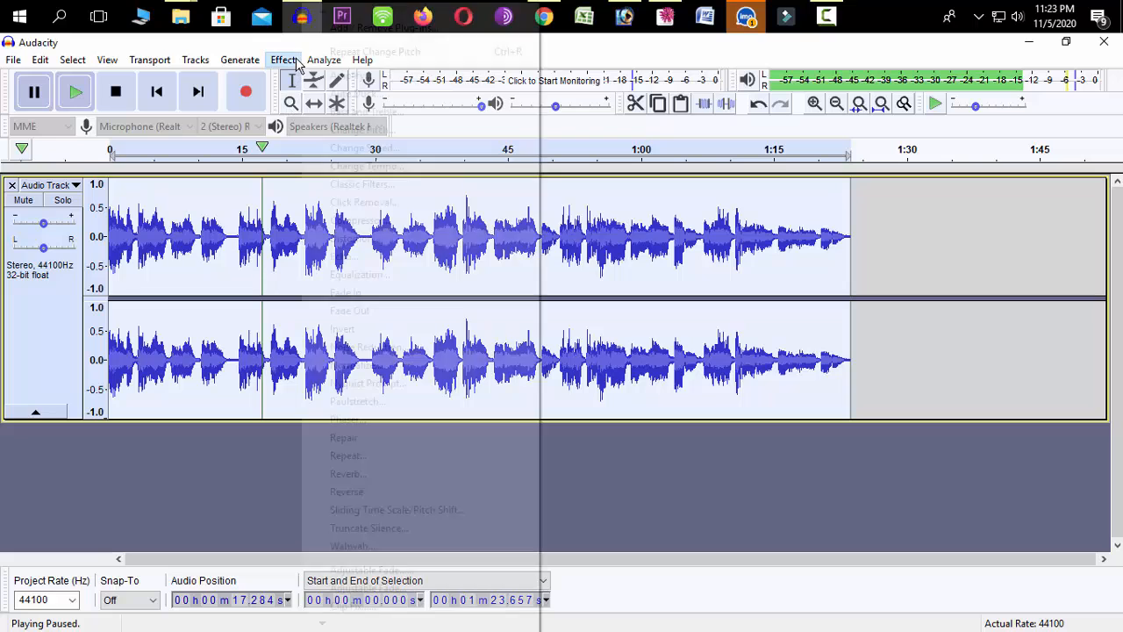
{"action": "left_click", "coordinate": [409, 114]}
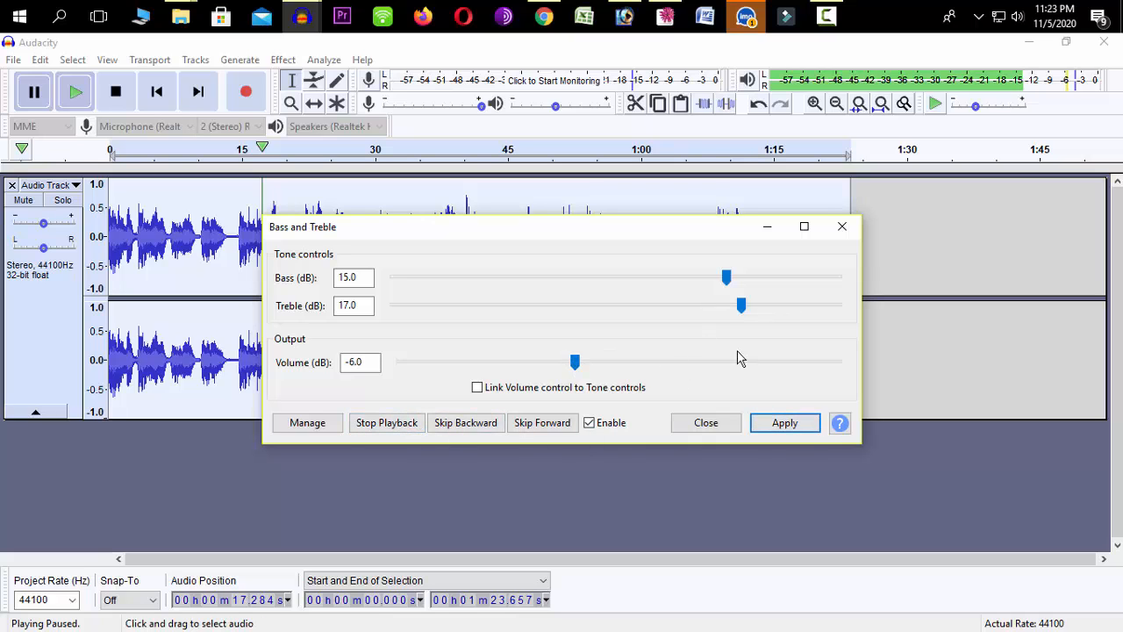
{"action": "left_click", "coordinate": [805, 424]}
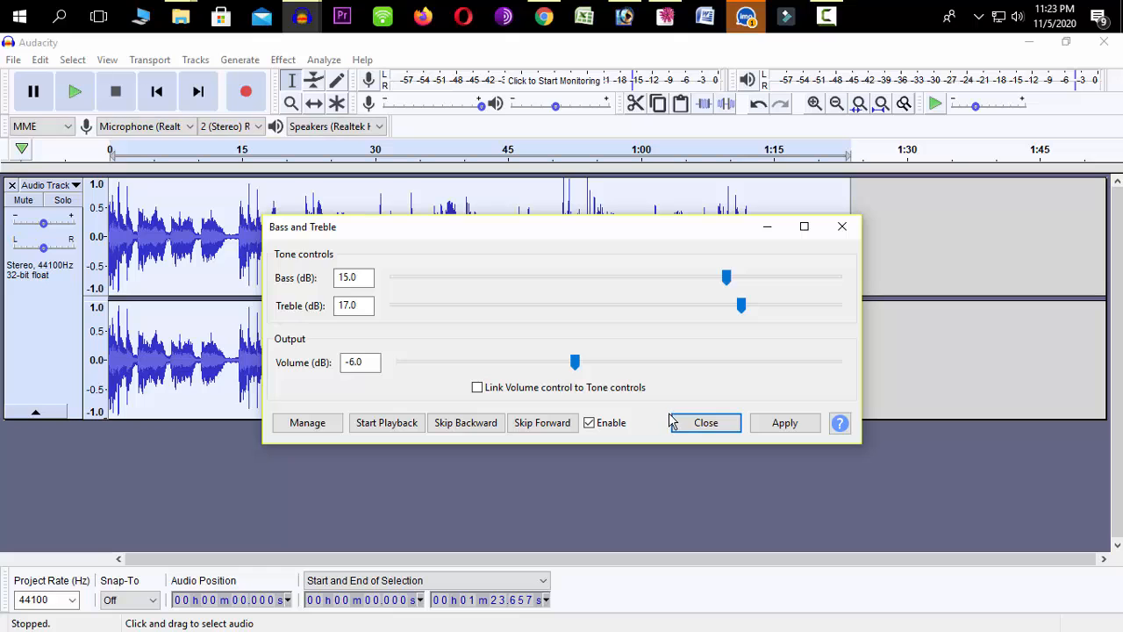
{"action": "left_click", "coordinate": [721, 429]}
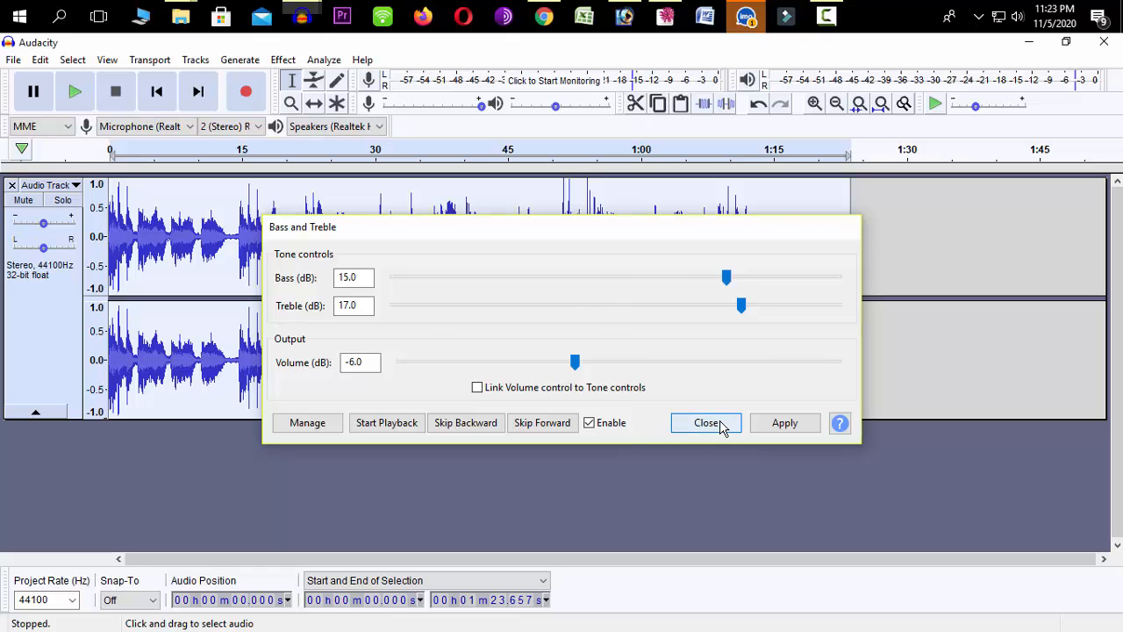
{"action": "key", "text": "ctrl+z"}
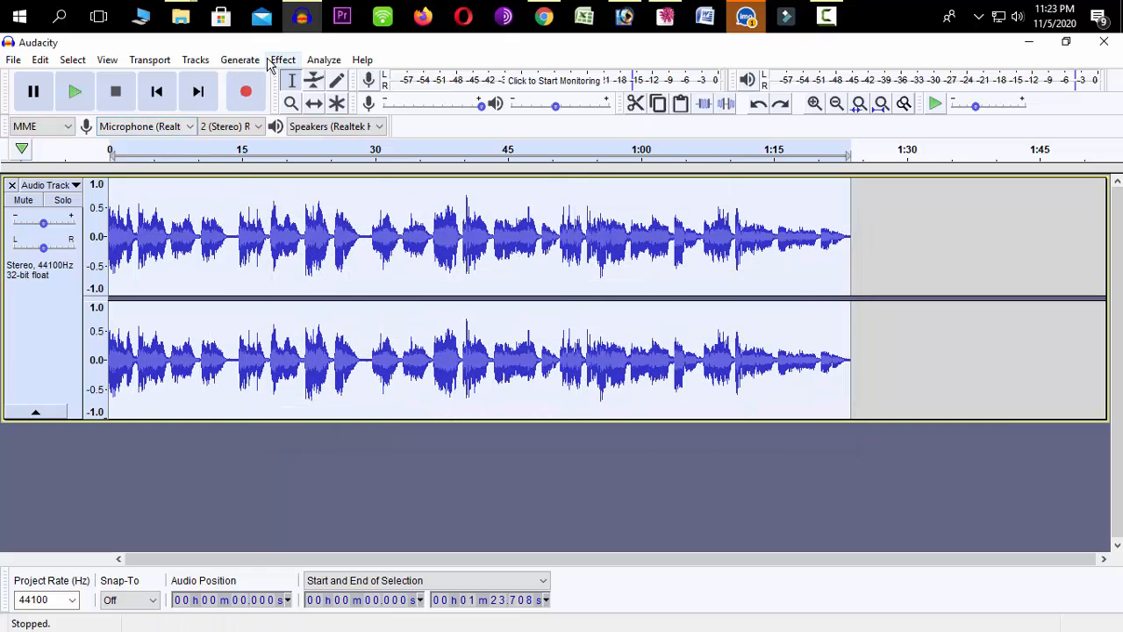
{"action": "left_click", "coordinate": [283, 59]}
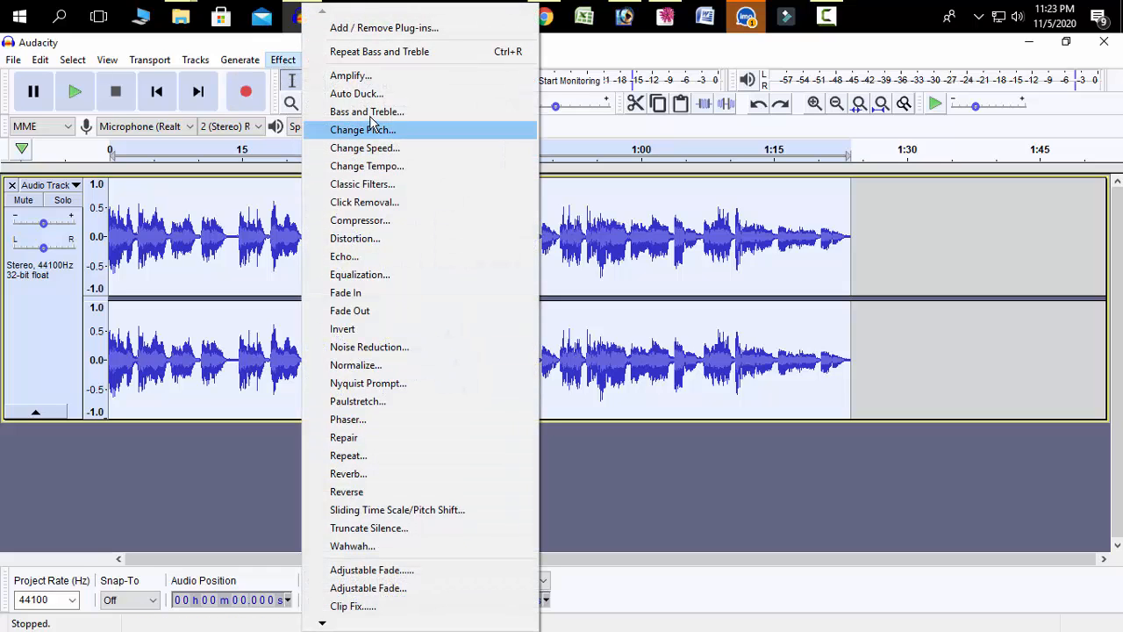
{"action": "left_click", "coordinate": [400, 52]}
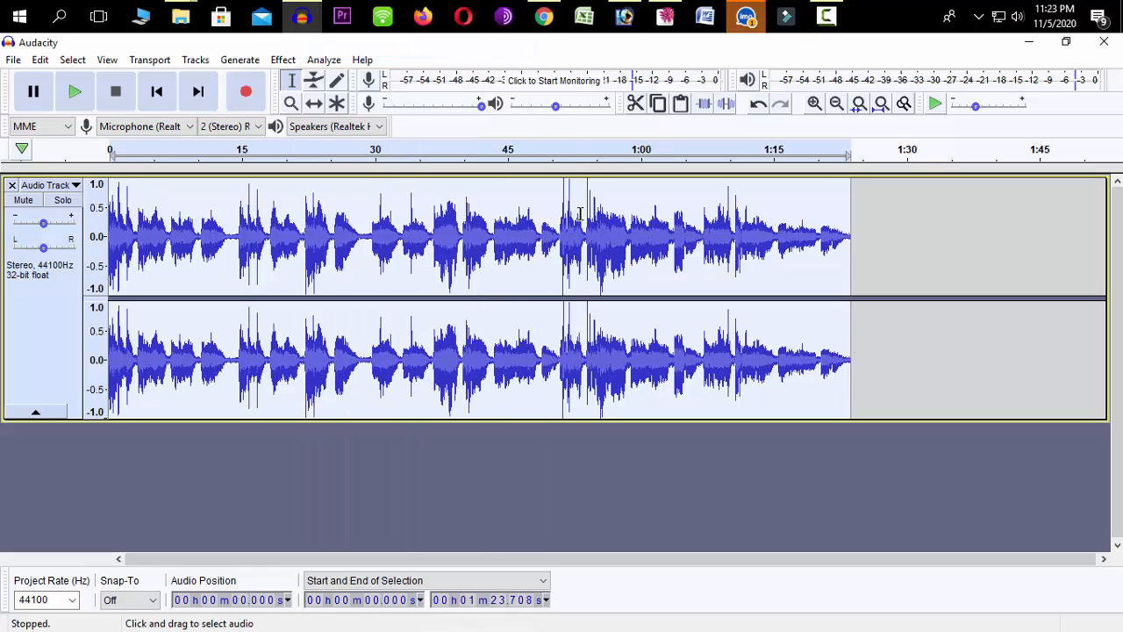
Step: Apply Bass and Treble with 15 dB bass, 14 dB treble and -10 dB output volume, and listen to the opening of the track
{"action": "left_click", "coordinate": [282, 60]}
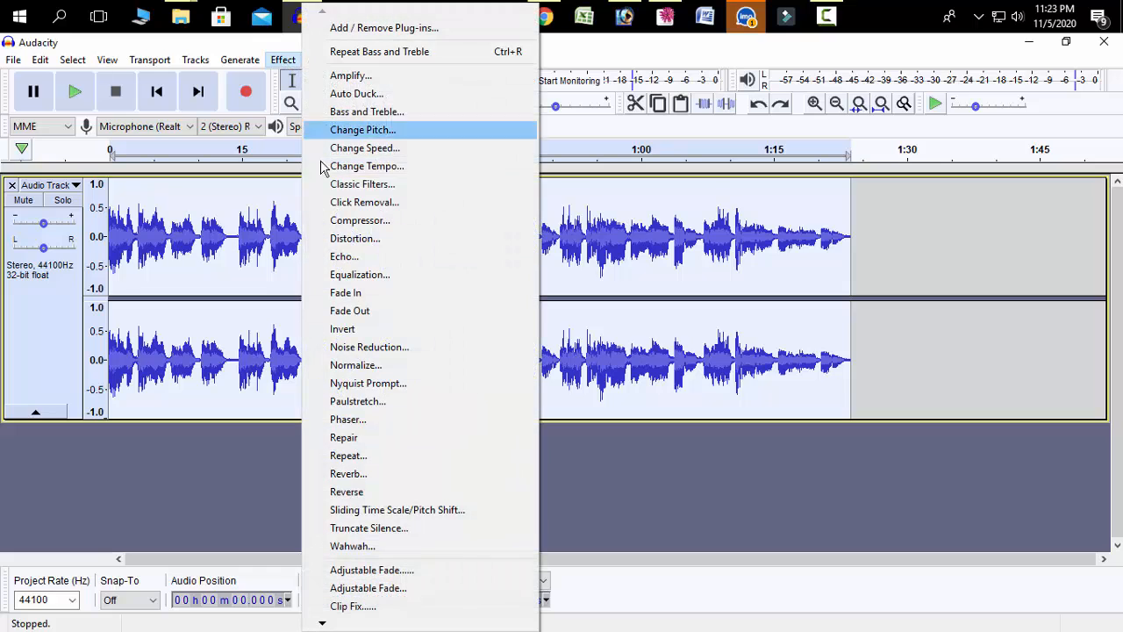
{"action": "left_click", "coordinate": [397, 112]}
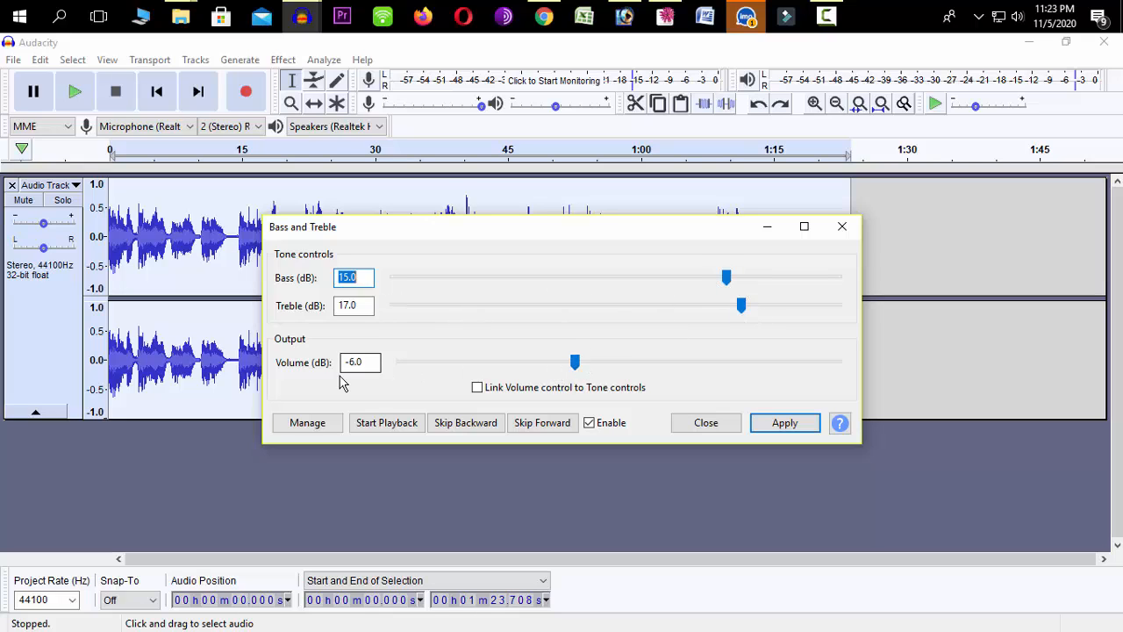
{"action": "left_click_drag", "start_coordinate": [575, 365], "coordinate": [542, 366]}
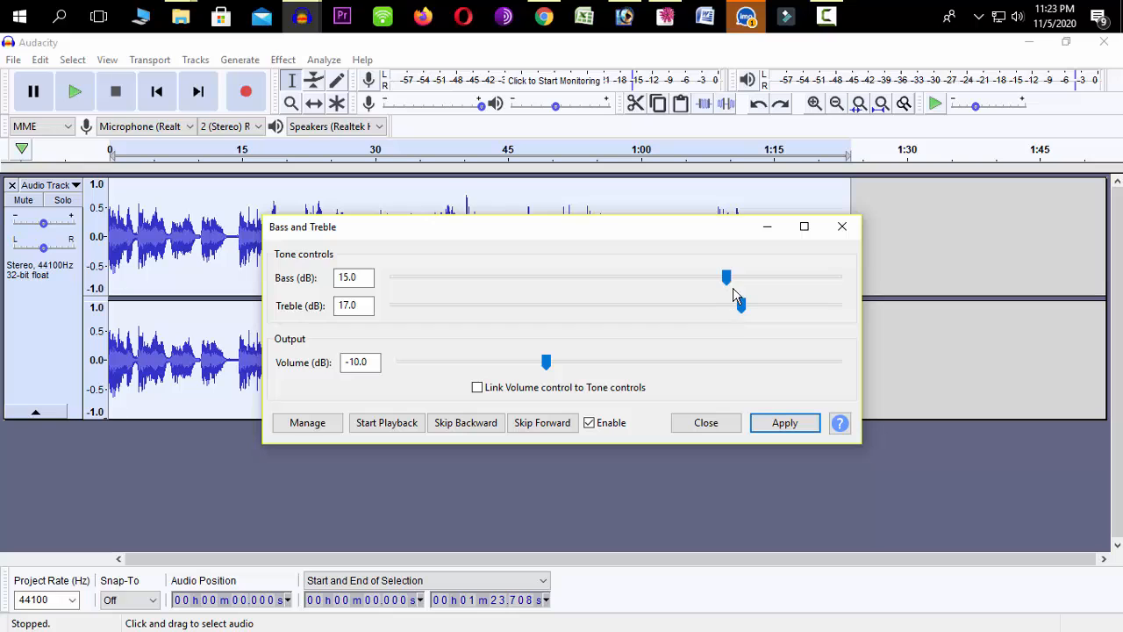
{"action": "left_click_drag", "start_coordinate": [745, 308], "coordinate": [721, 308]}
{"action": "left_click", "coordinate": [783, 424]}
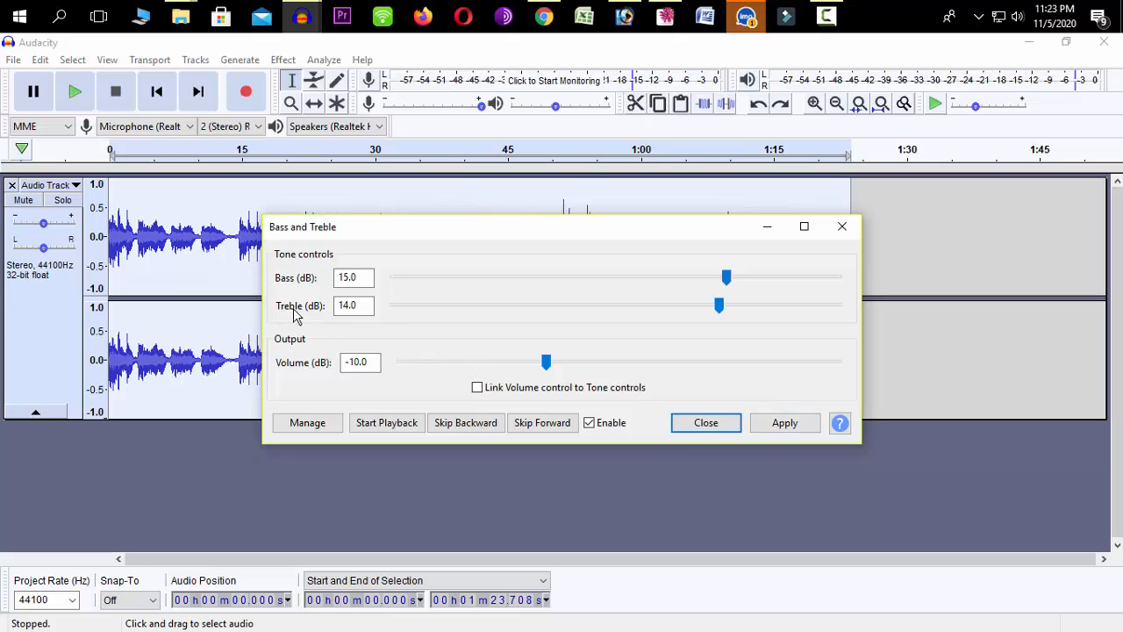
{"action": "left_click", "coordinate": [702, 421]}
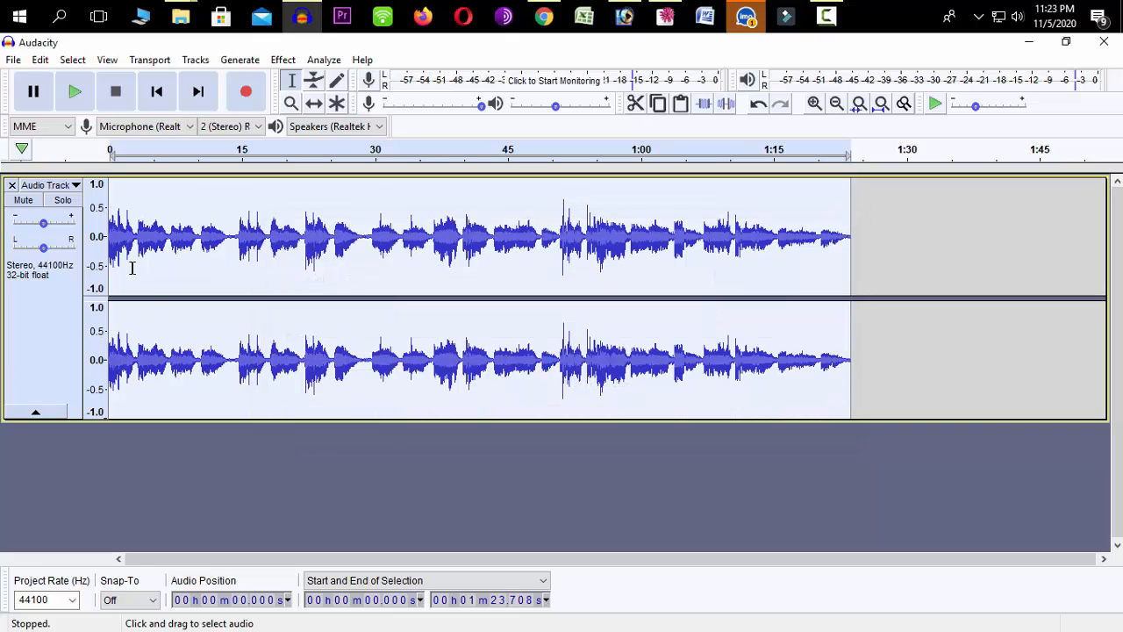
{"action": "left_click", "coordinate": [77, 92]}
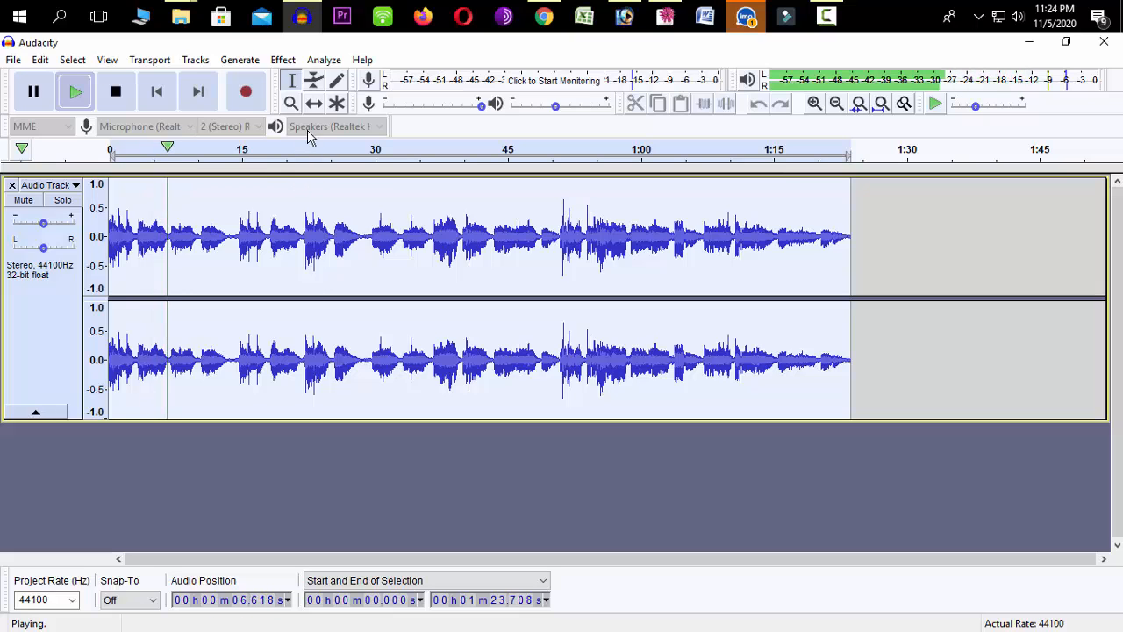
{"action": "left_click", "coordinate": [34, 91]}
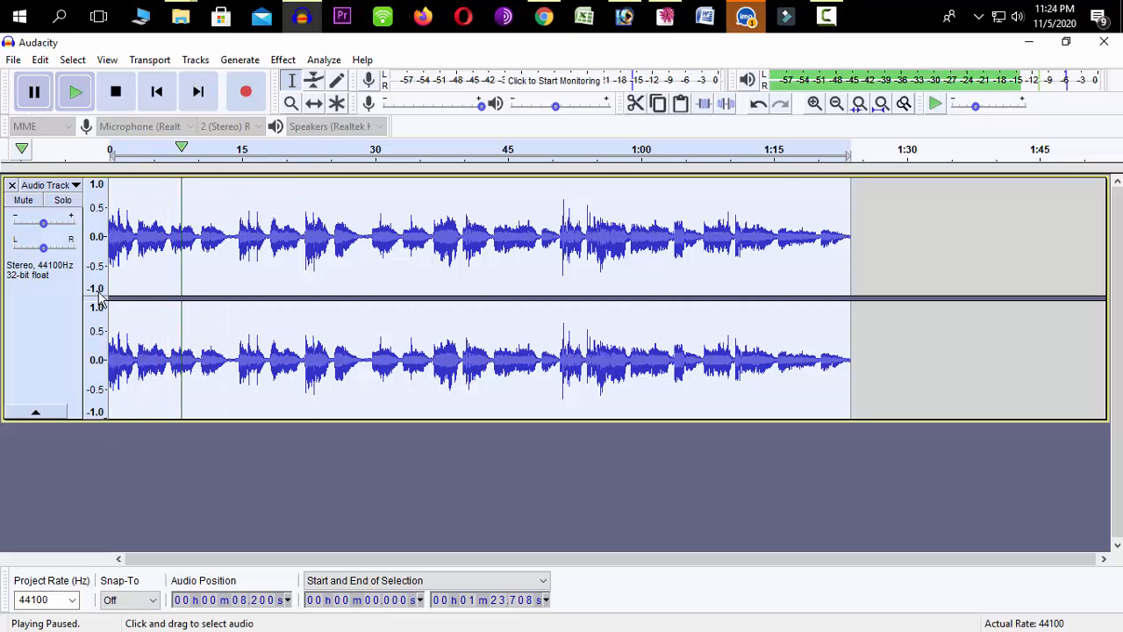
Step: Open Change Tempo for the selected vocal and preview it with a 4.176 percent change
{"action": "left_click", "coordinate": [284, 60]}
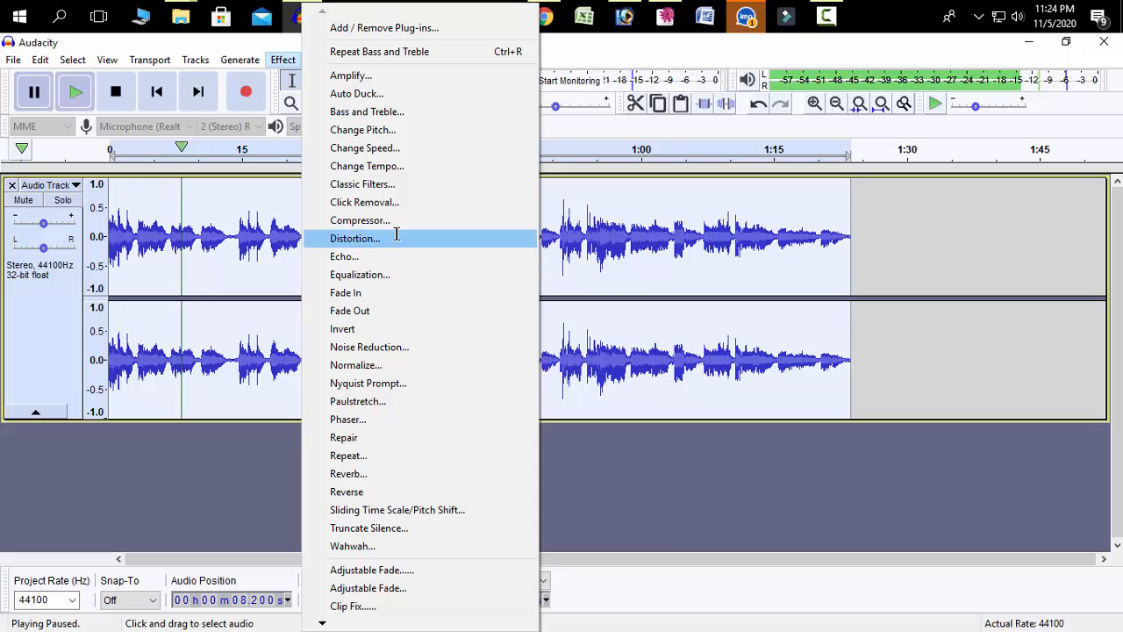
{"action": "left_click", "coordinate": [403, 171]}
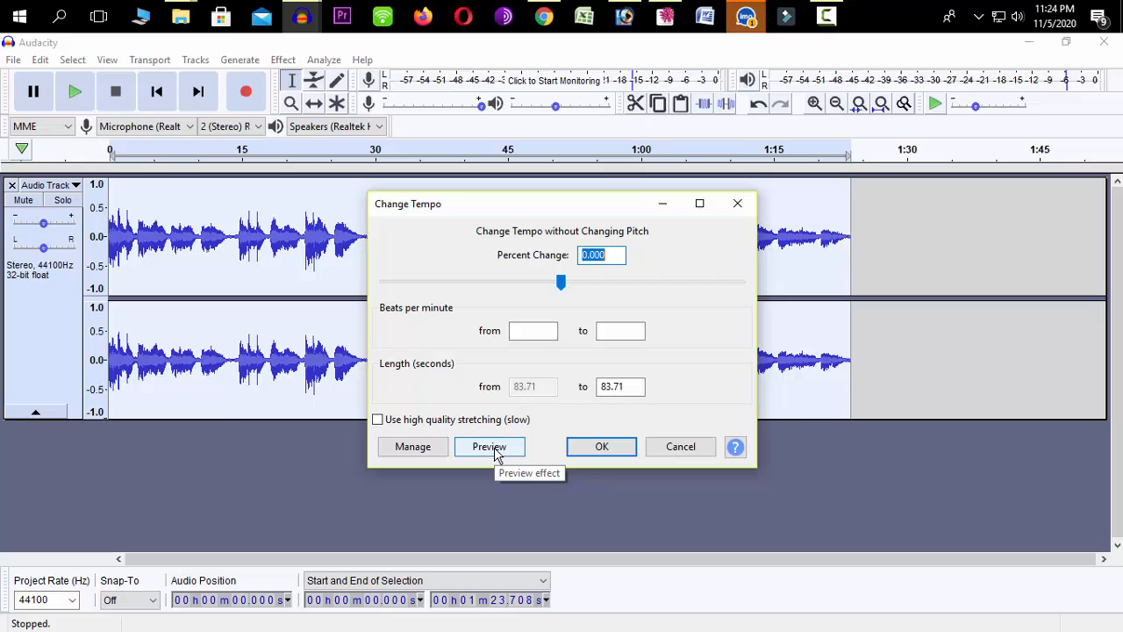
{"action": "left_click_drag", "start_coordinate": [560, 283], "coordinate": [571, 283]}
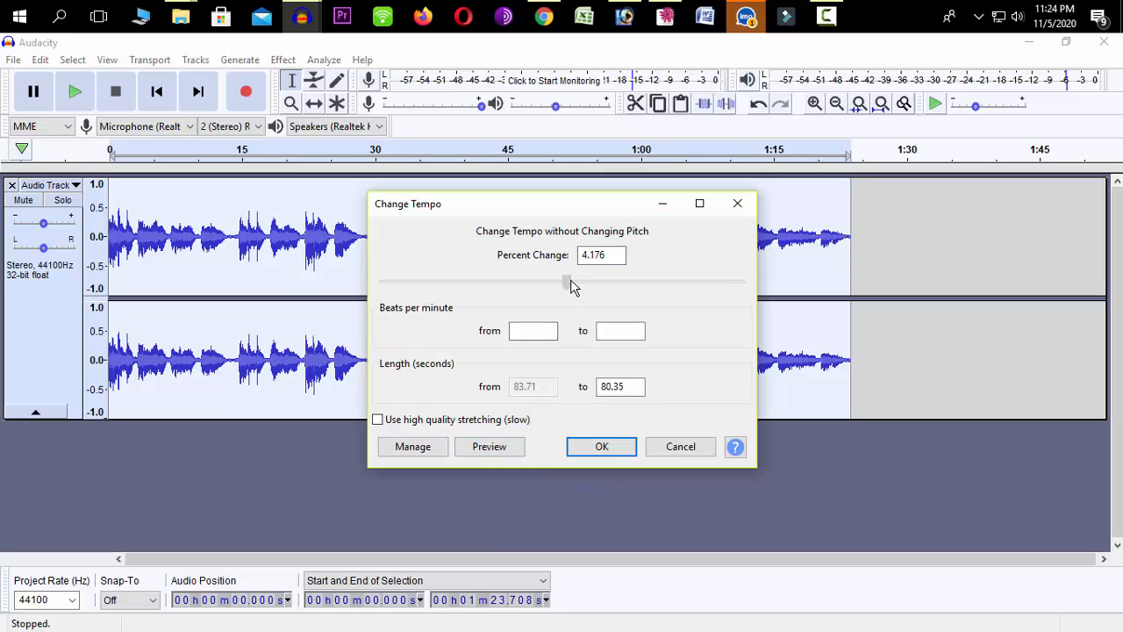
{"action": "left_click", "coordinate": [488, 447]}
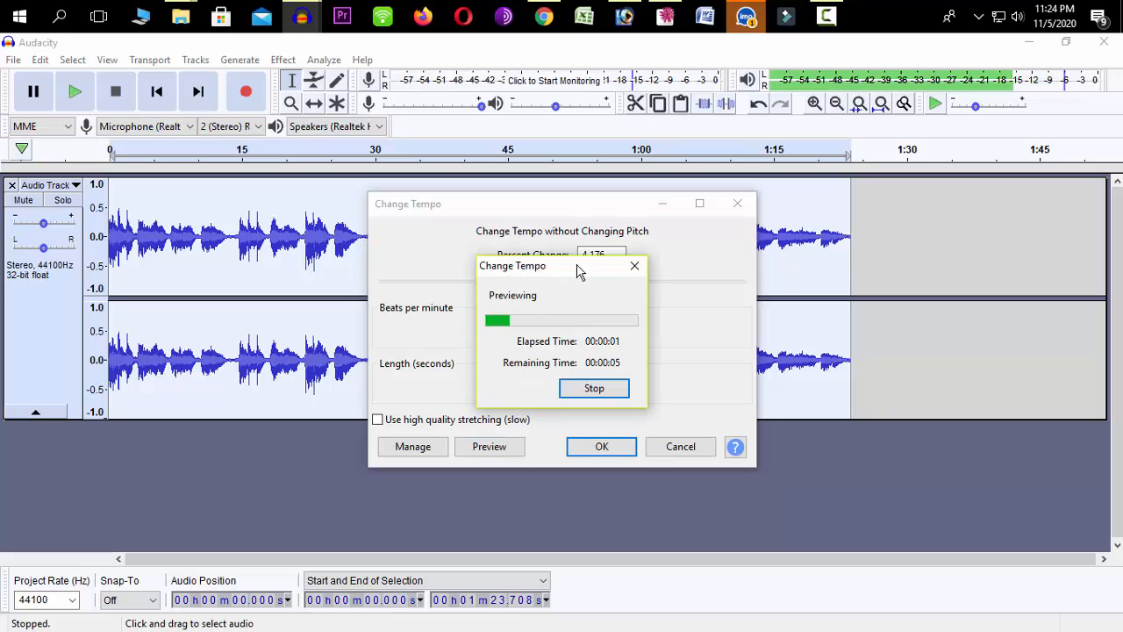
{"action": "left_click_drag", "start_coordinate": [577, 267], "coordinate": [328, 221]}
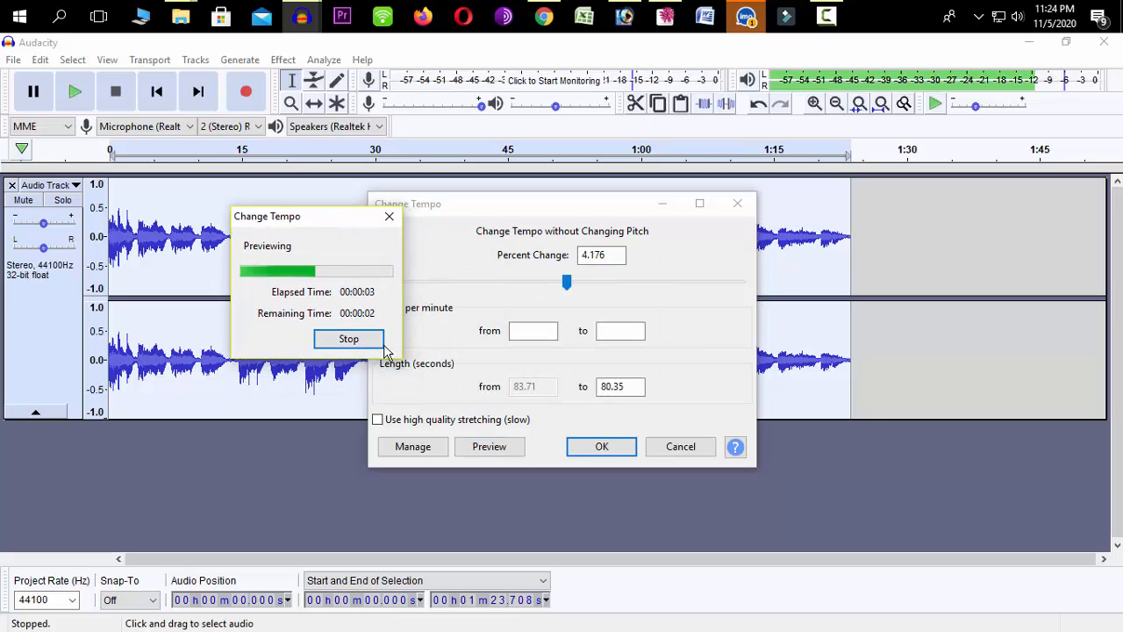
{"action": "left_click", "coordinate": [390, 217]}
Step: Try a tempo increase of 20.001 percent and preview how the vocal sounds
{"action": "left_click_drag", "start_coordinate": [576, 289], "coordinate": [586, 293]}
{"action": "left_click", "coordinate": [488, 447]}
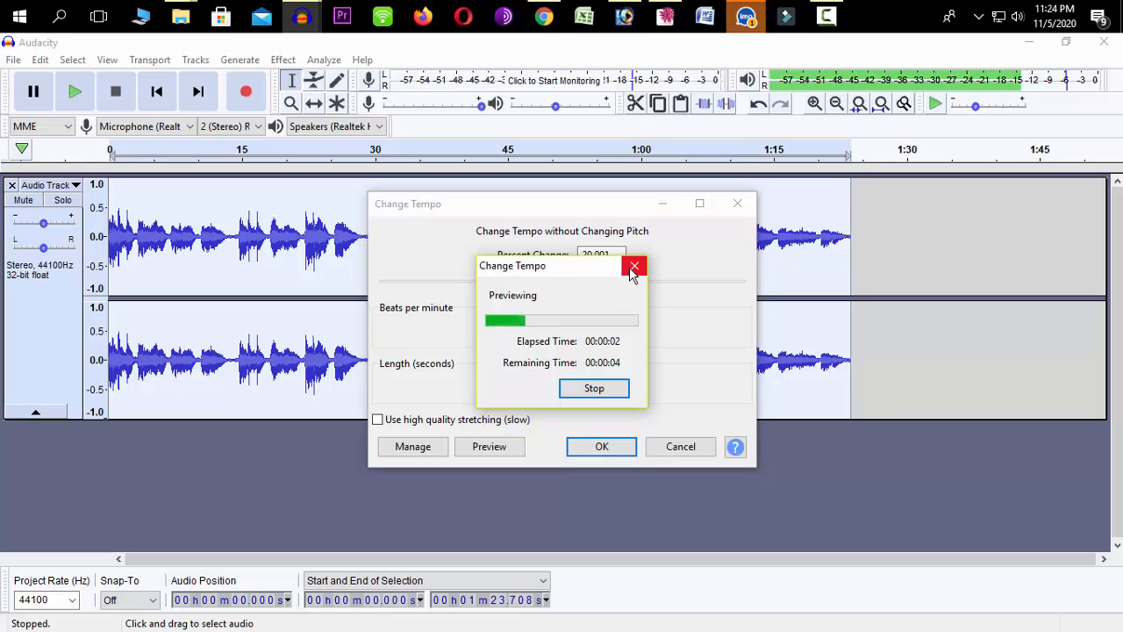
{"action": "left_click", "coordinate": [634, 266]}
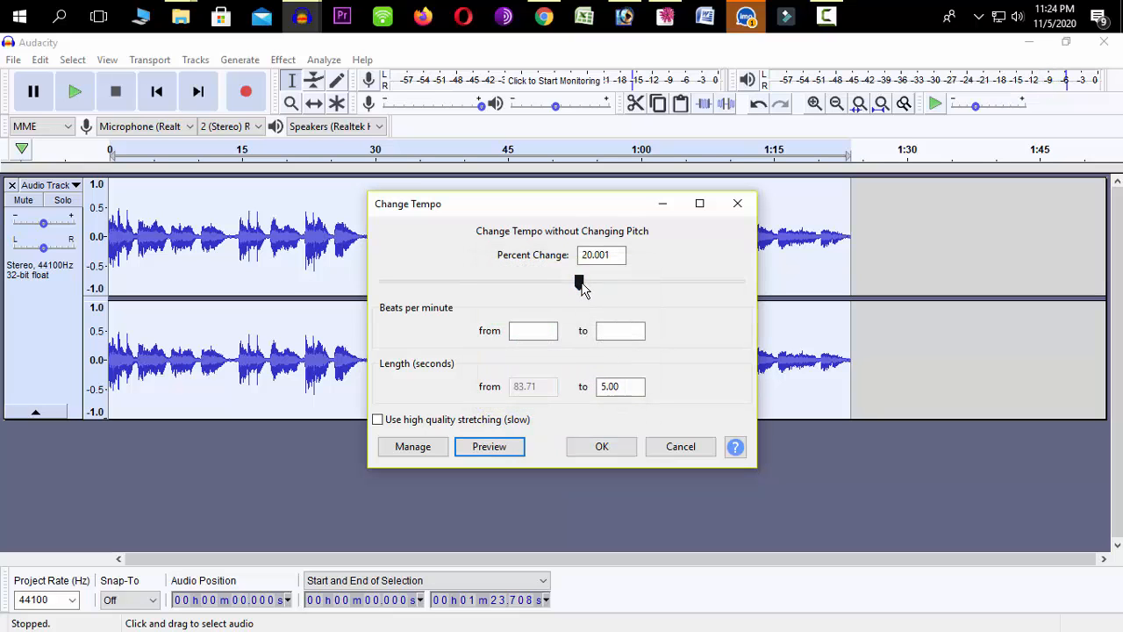
Step: Try a tempo change of -8 percent and preview the slowed vocal
{"action": "left_click", "coordinate": [581, 282]}
{"action": "left_click_drag", "start_coordinate": [580, 285], "coordinate": [559, 284]}
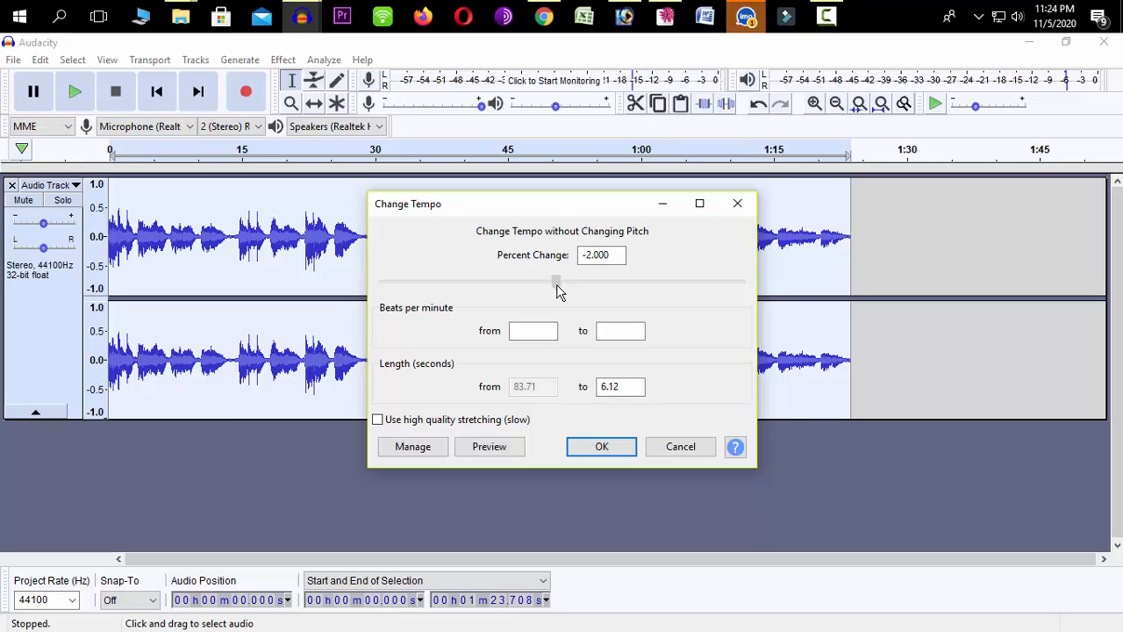
{"action": "left_click_drag", "start_coordinate": [558, 284], "coordinate": [548, 287]}
{"action": "left_click", "coordinate": [498, 449]}
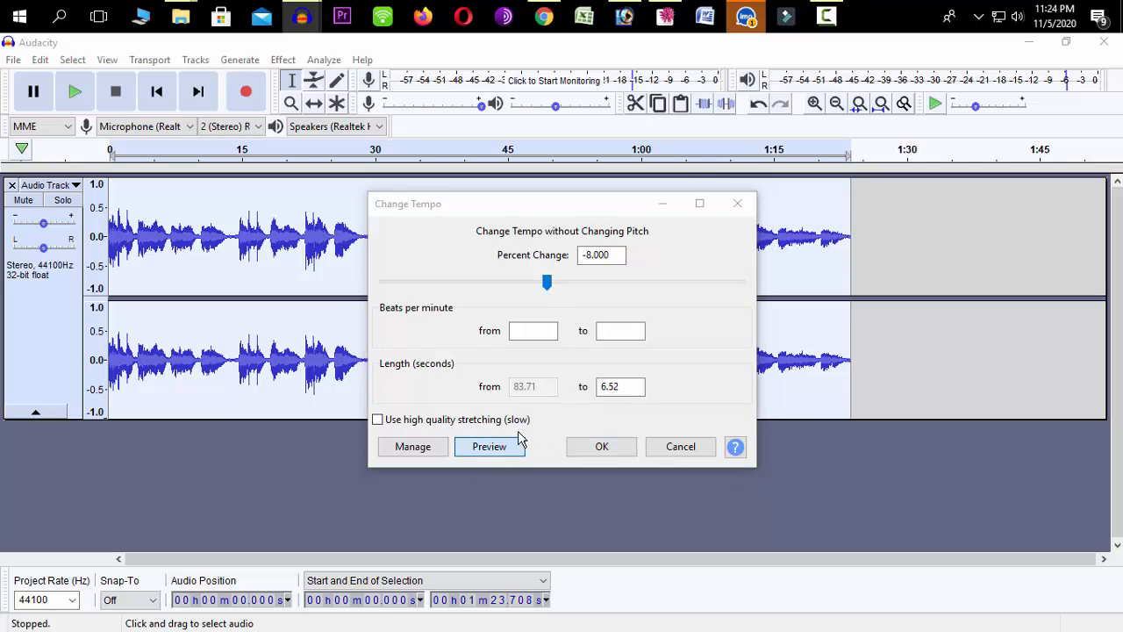
{"action": "left_click_drag", "start_coordinate": [594, 266], "coordinate": [770, 208]}
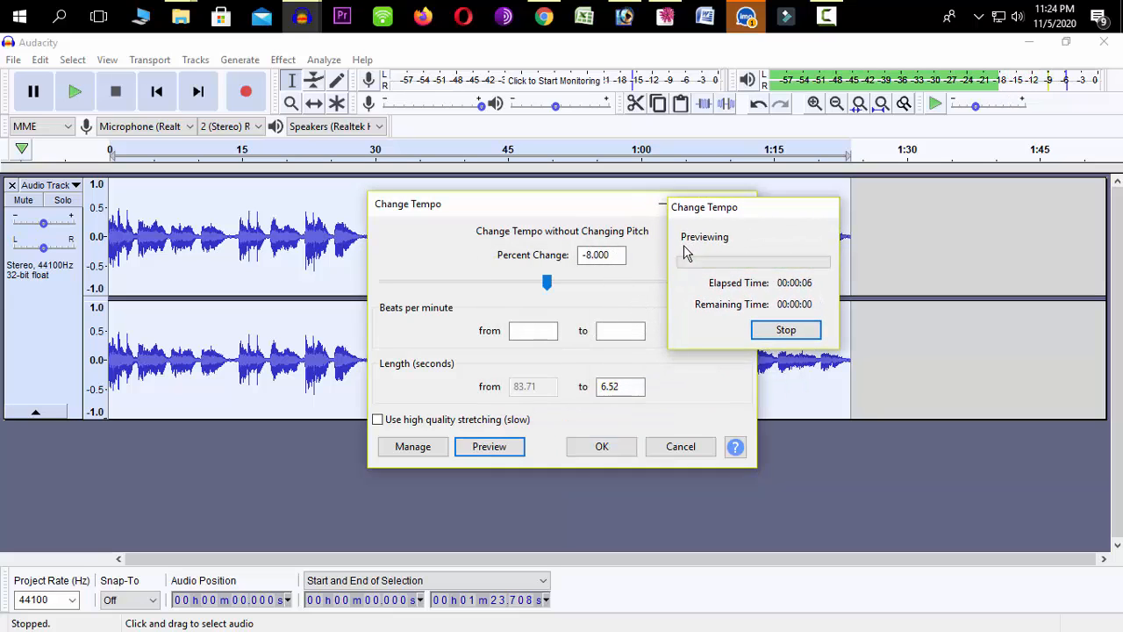
Step: Apply the tempo change at -5 percent and play the track from its start
{"action": "left_click_drag", "start_coordinate": [550, 281], "coordinate": [554, 287]}
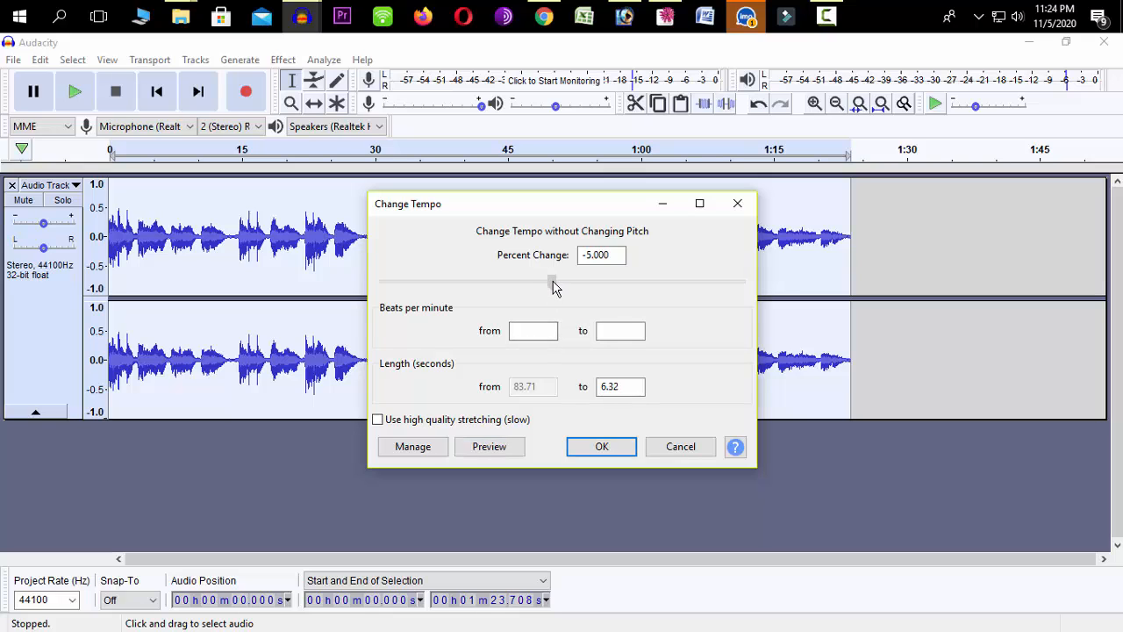
{"action": "left_click", "coordinate": [602, 446]}
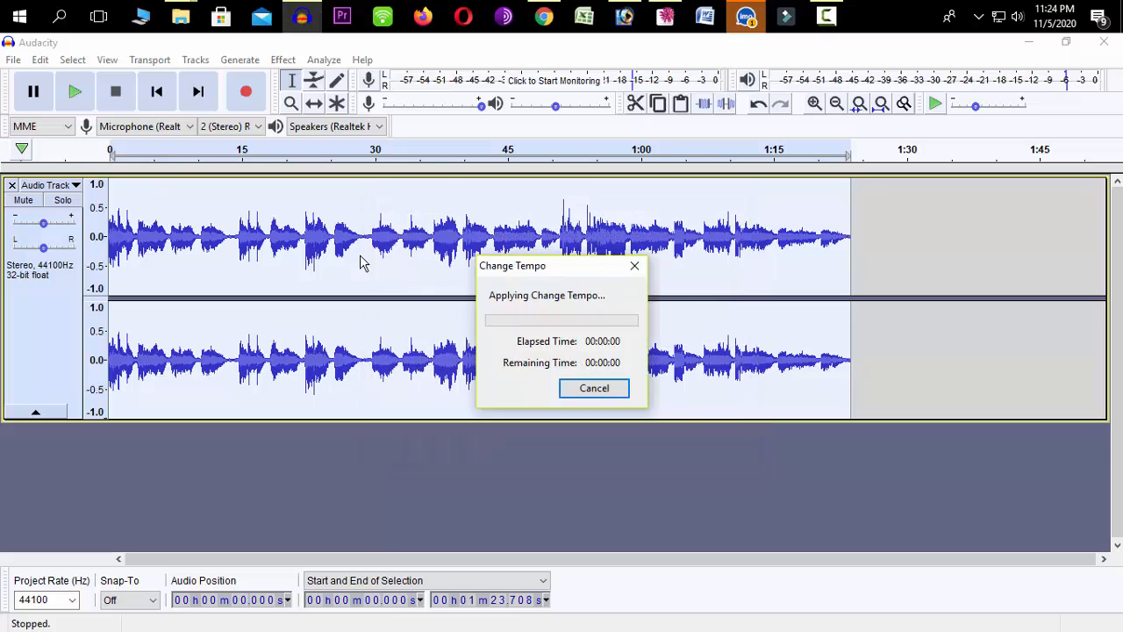
{"action": "left_click", "coordinate": [75, 91]}
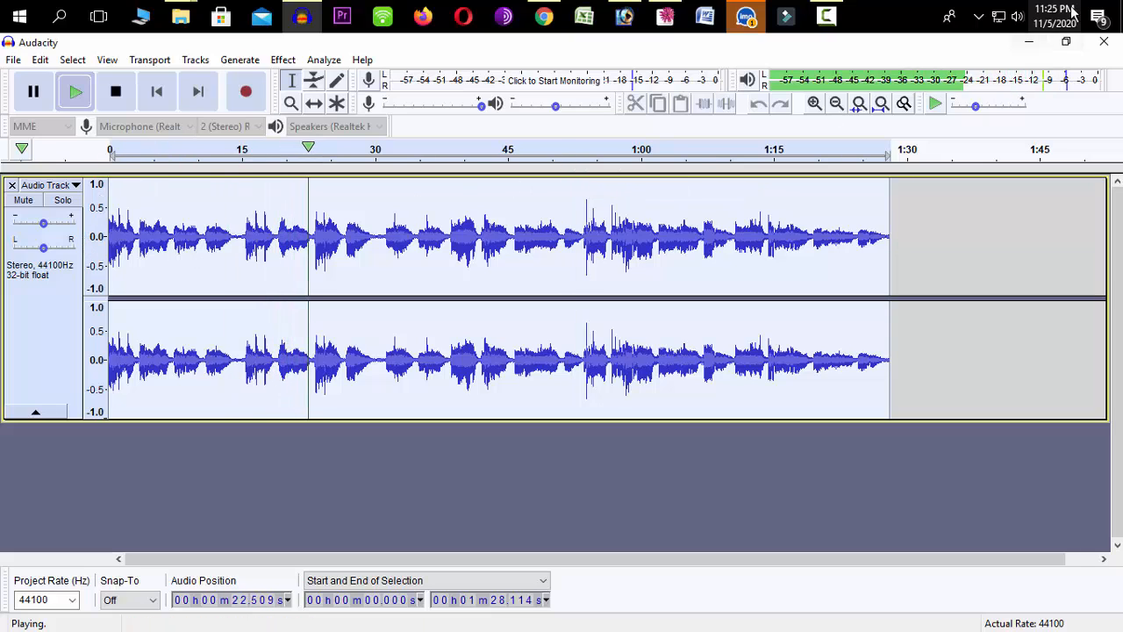
Step: Set the system speaker volume to 58 while the vocal plays, and pause playback
{"action": "left_click", "coordinate": [1024, 18]}
{"action": "left_click_drag", "start_coordinate": [969, 93], "coordinate": [1011, 95]}
{"action": "left_click", "coordinate": [1022, 205]}
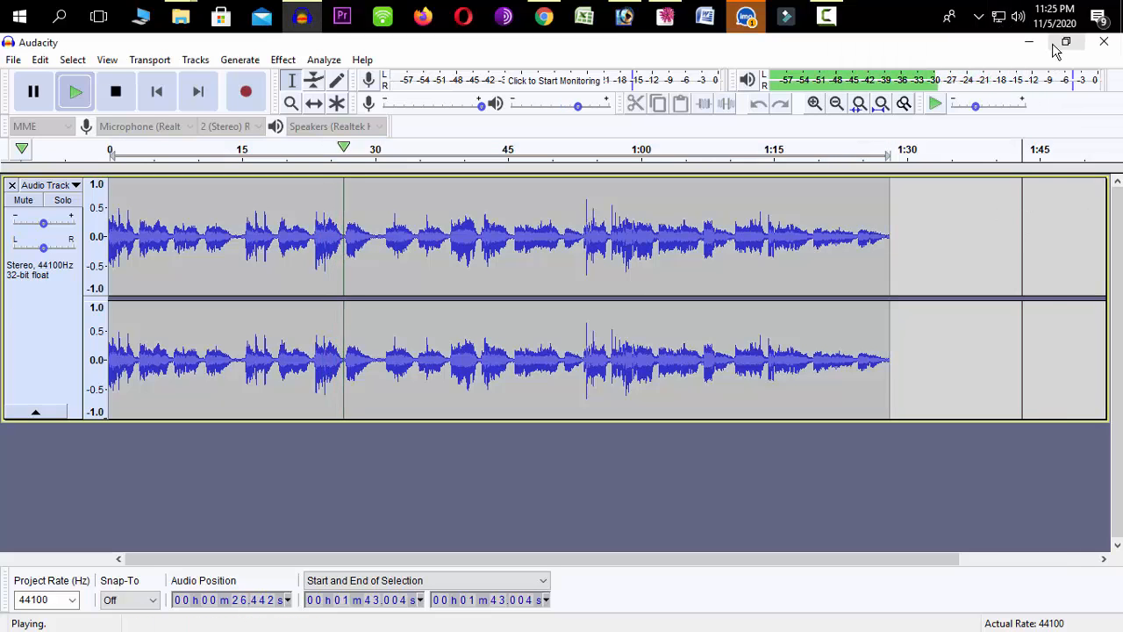
{"action": "left_click", "coordinate": [1018, 16]}
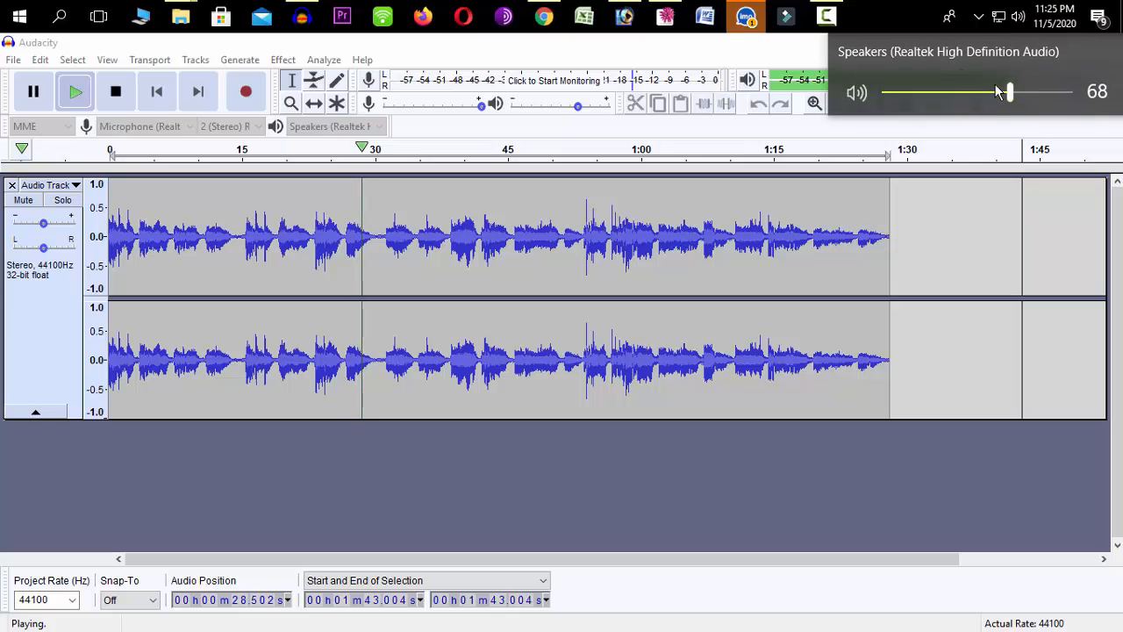
{"action": "left_click_drag", "start_coordinate": [1012, 93], "coordinate": [992, 93]}
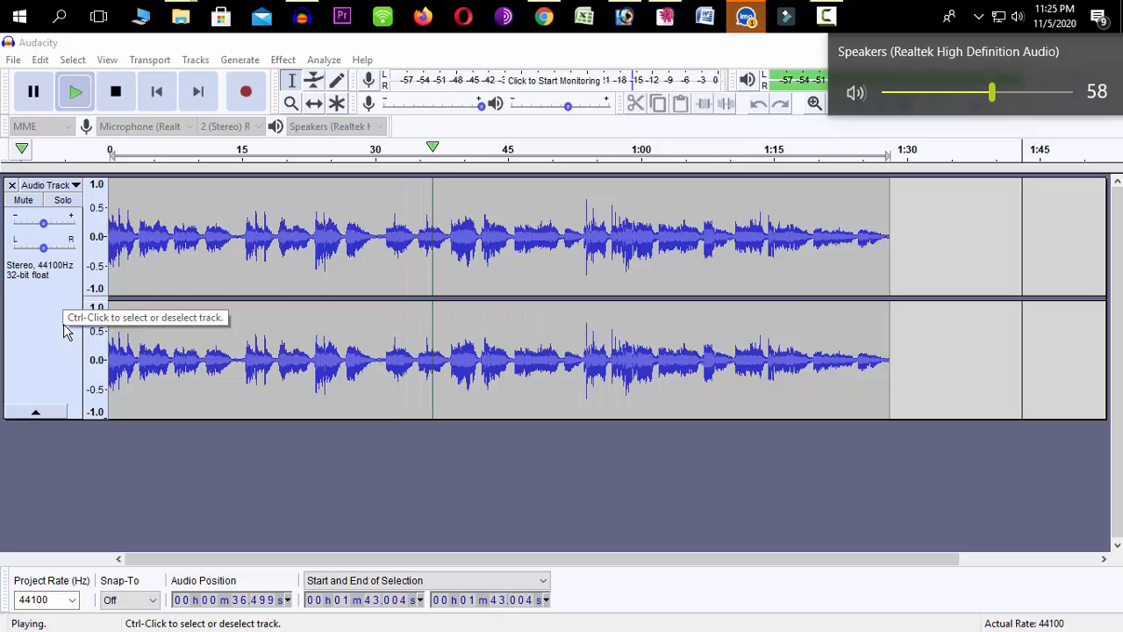
{"action": "left_click", "coordinate": [34, 93]}
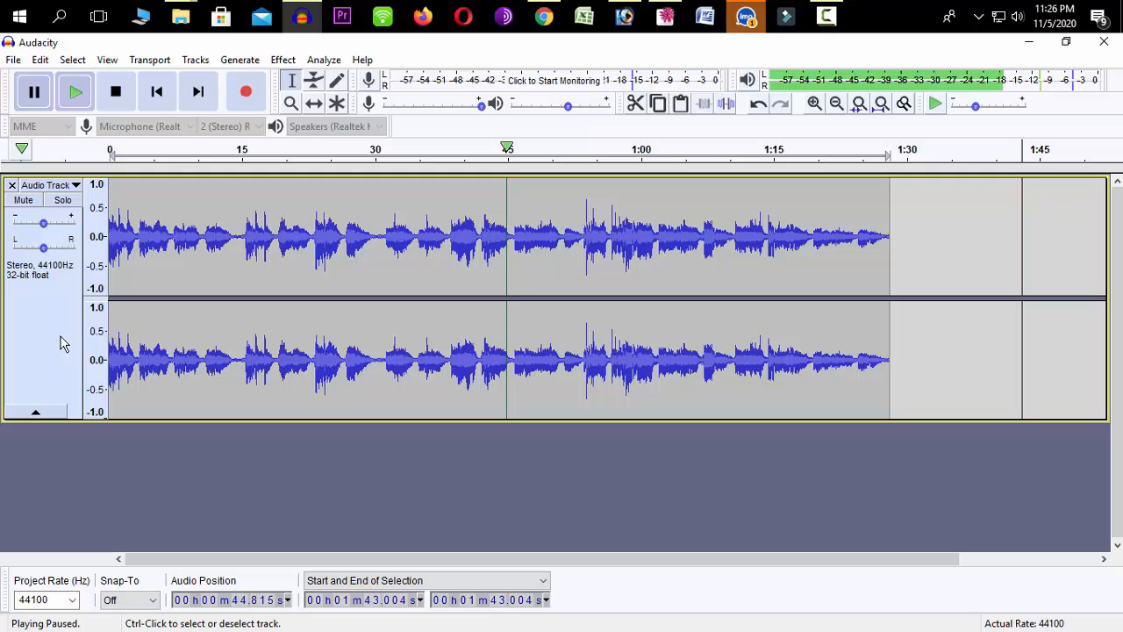
Step: Look through the list of available effects and select the whole audio track
{"action": "left_click", "coordinate": [282, 60]}
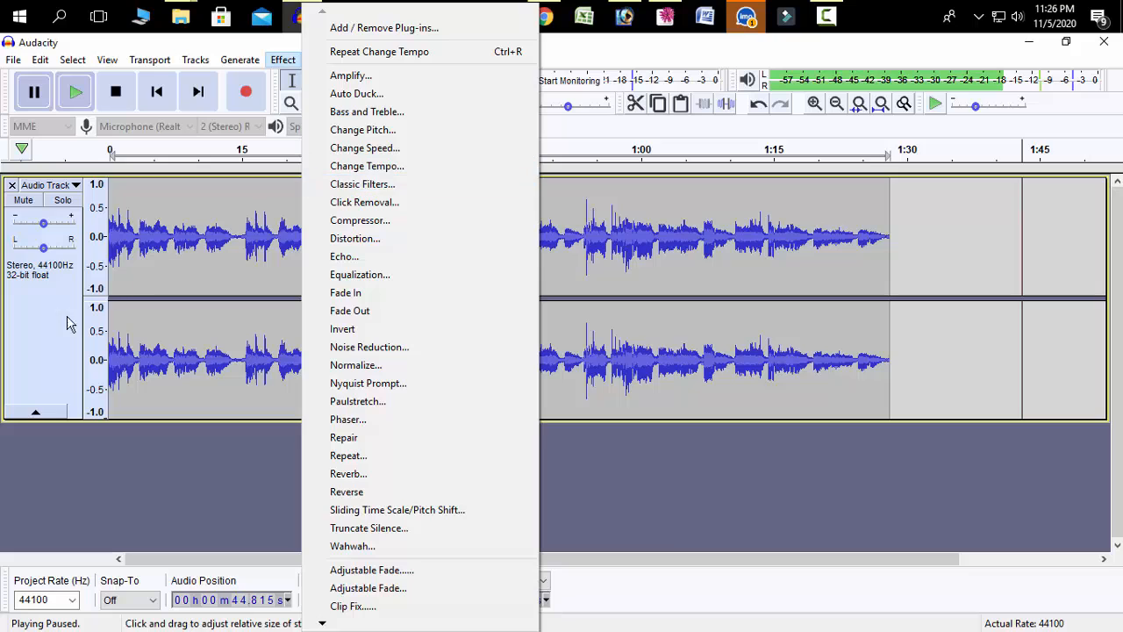
{"action": "left_click", "coordinate": [48, 342]}
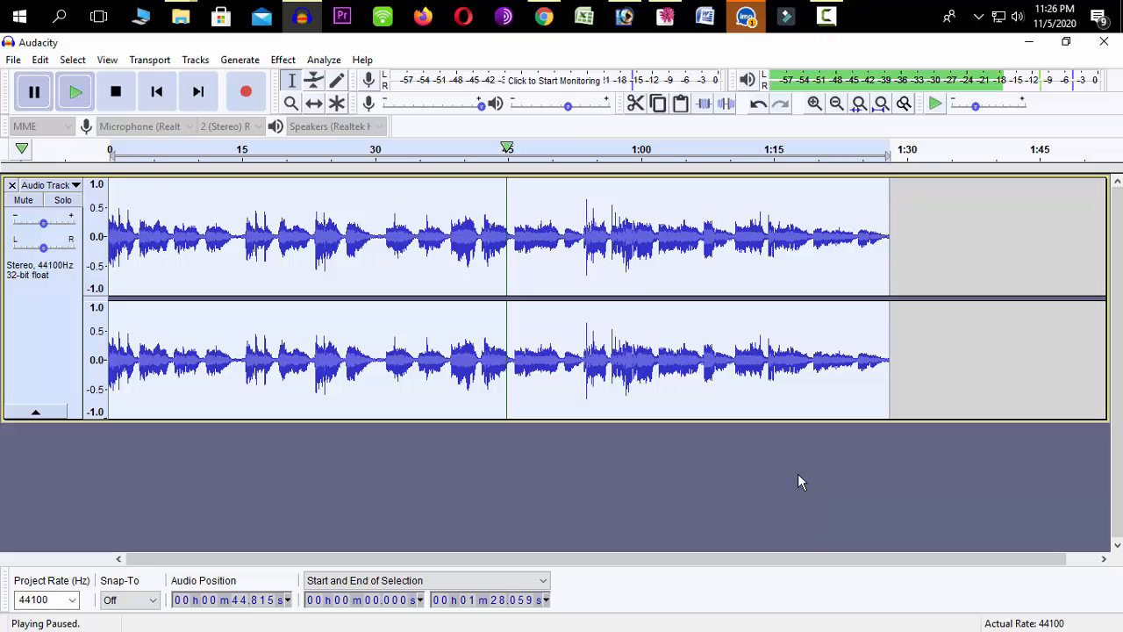
{"action": "left_click", "coordinate": [282, 60]}
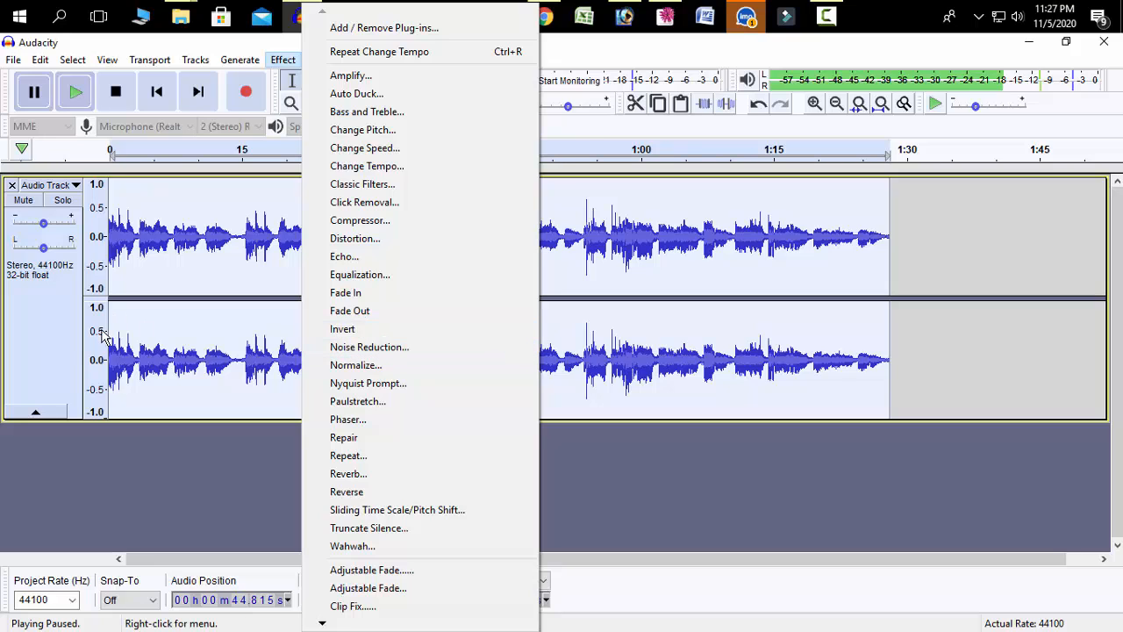
{"action": "left_click", "coordinate": [72, 333]}
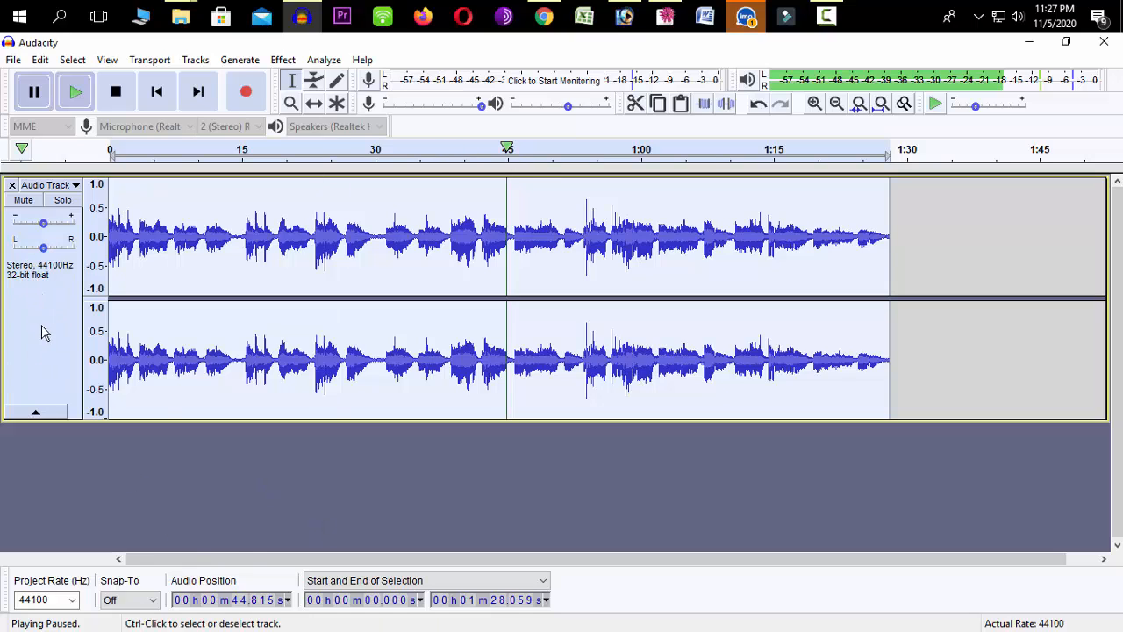
Step: Replay the track from the beginning and pause after about 13 seconds
{"action": "left_click", "coordinate": [115, 91]}
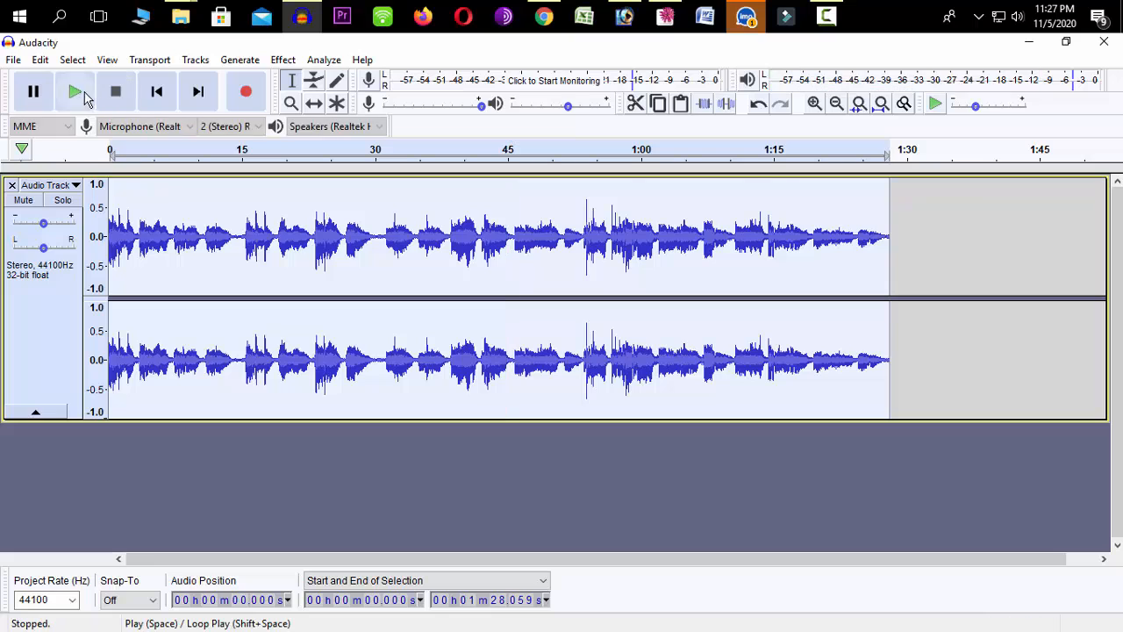
{"action": "left_click", "coordinate": [85, 104]}
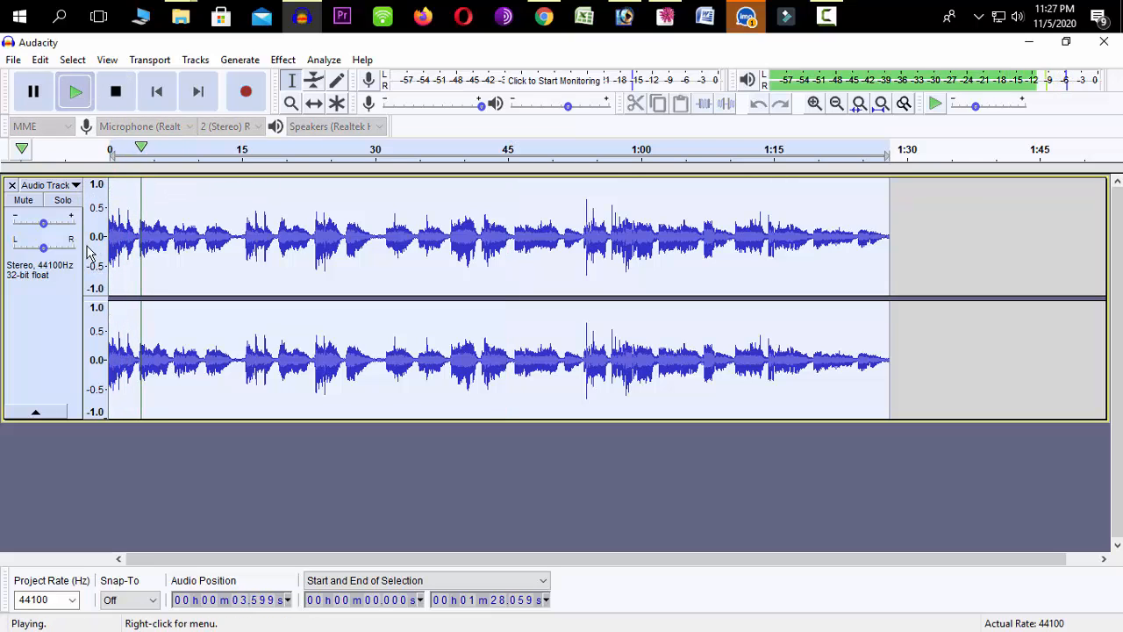
{"action": "left_click", "coordinate": [31, 95]}
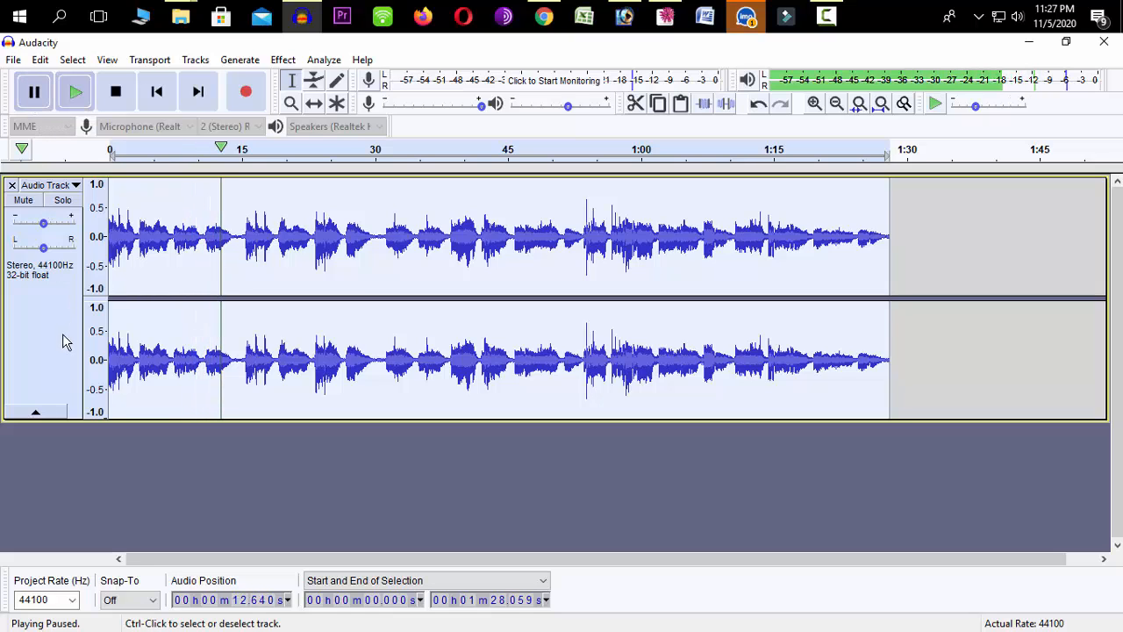